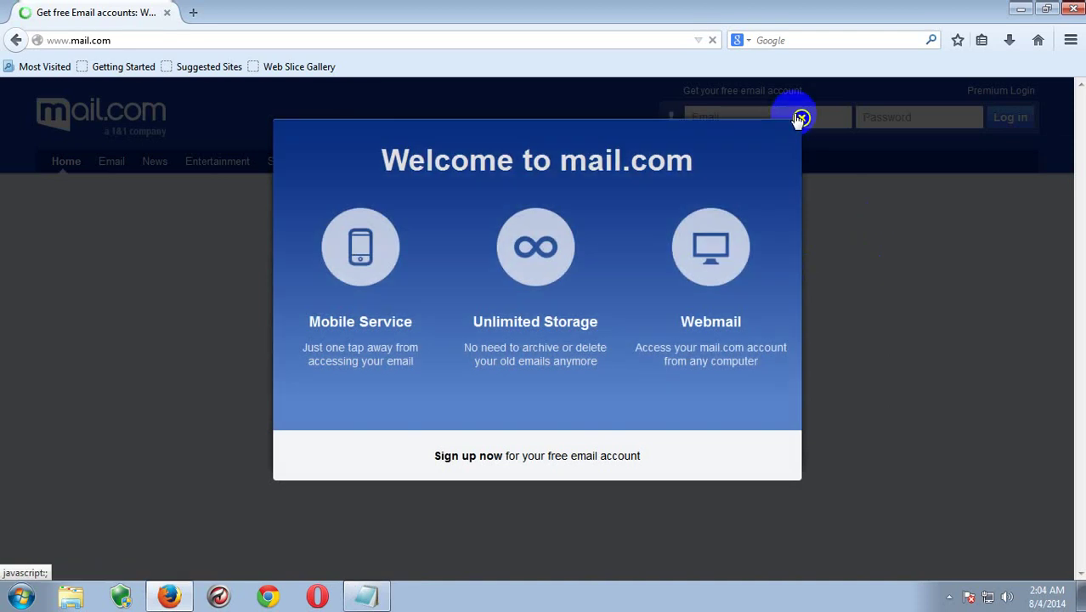
Dismiss the mail.com welcome popup and open the free email account sign-up form.
left_click(801, 119)
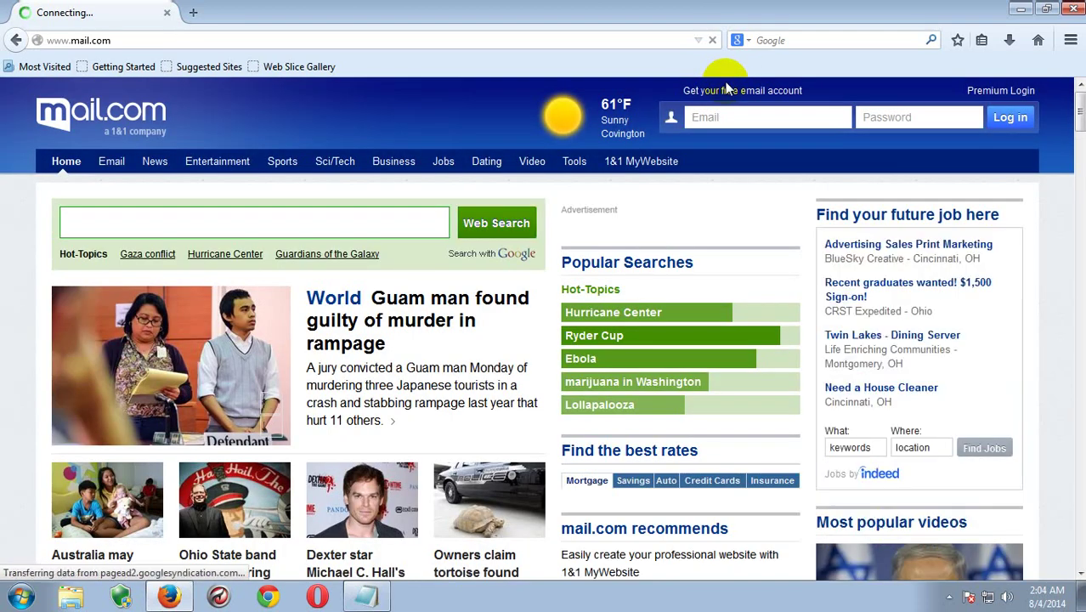
left_click(727, 88)
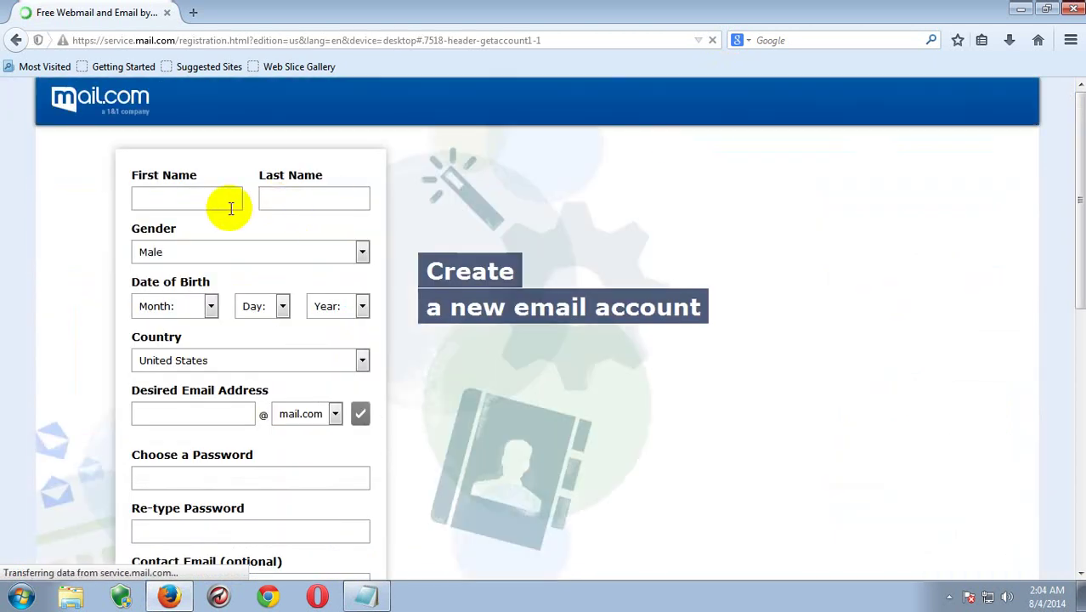
Enter the first and last names and set gender to Female.
left_click(167, 203)
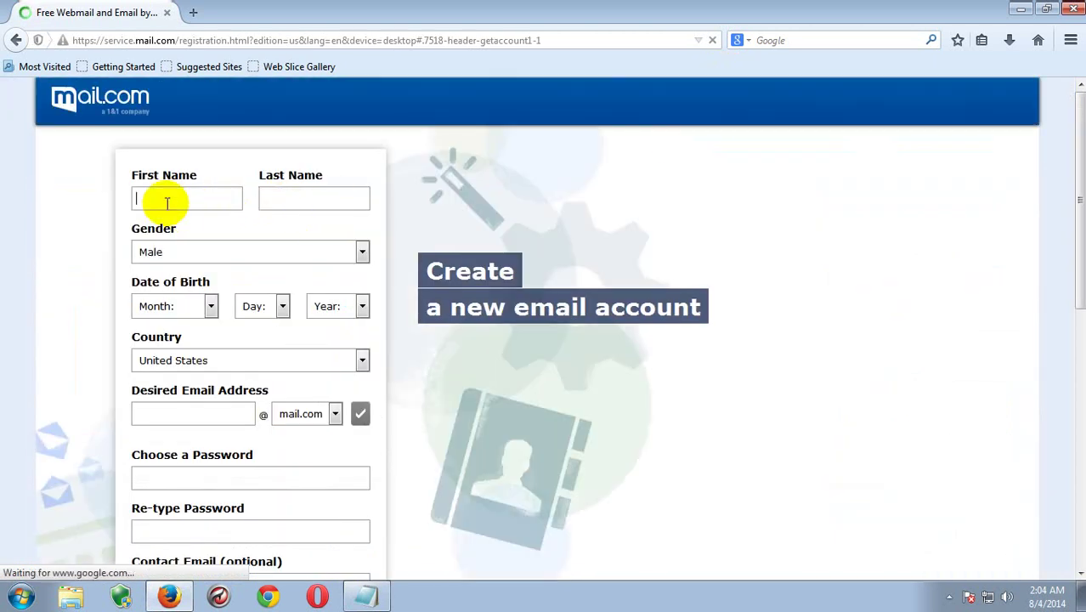
type("humswi")
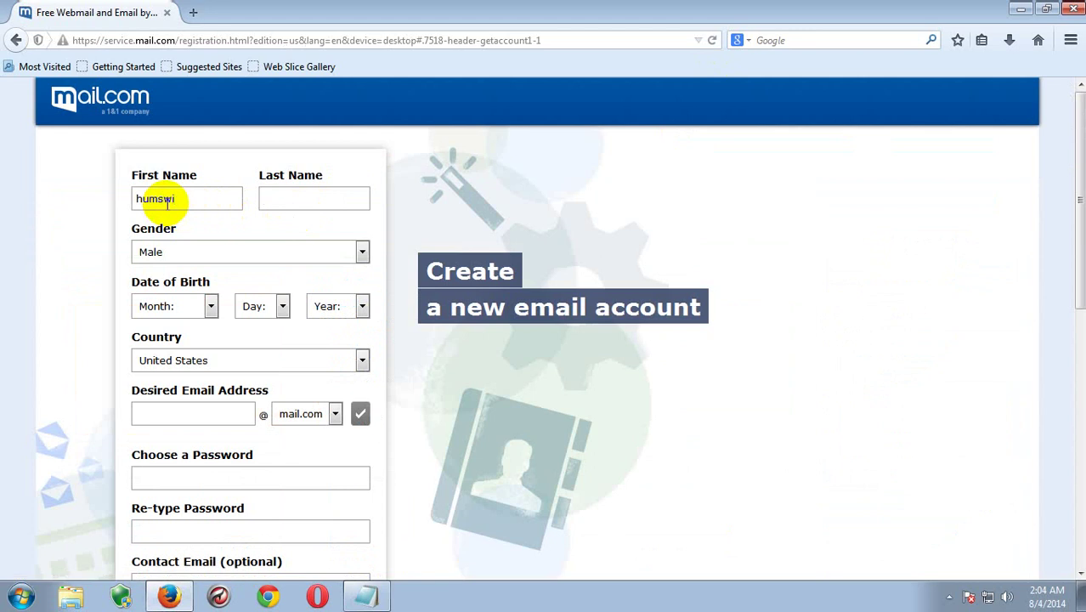
key("Tab")
type("djkwiaa")
left_click(170, 248)
left_click(169, 282)
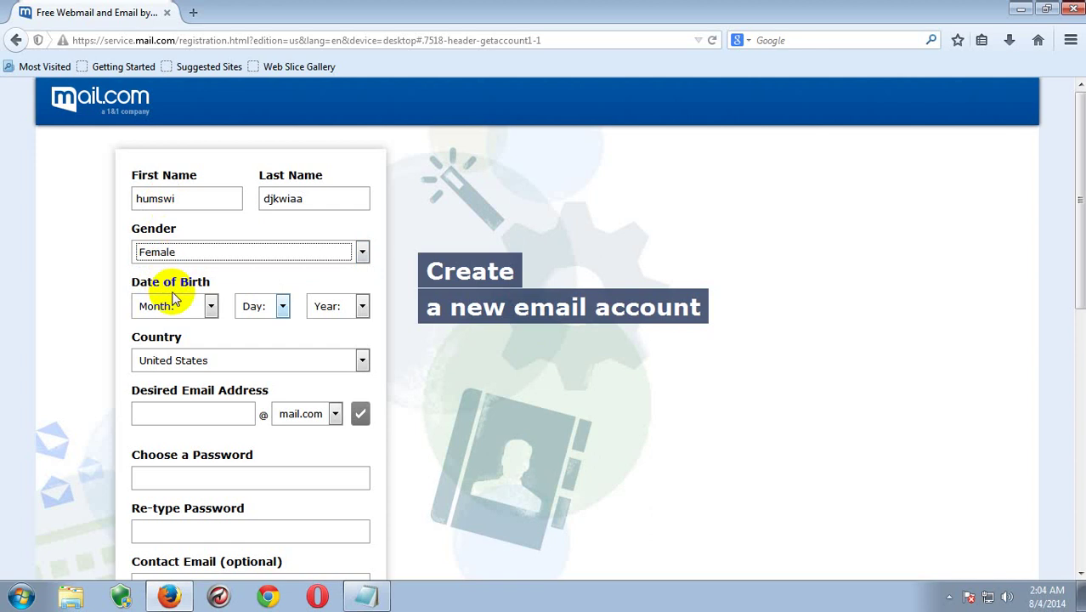
Set the birth date to May 6, 1993.
left_click(172, 302)
left_click(186, 378)
left_click(255, 308)
left_click(255, 383)
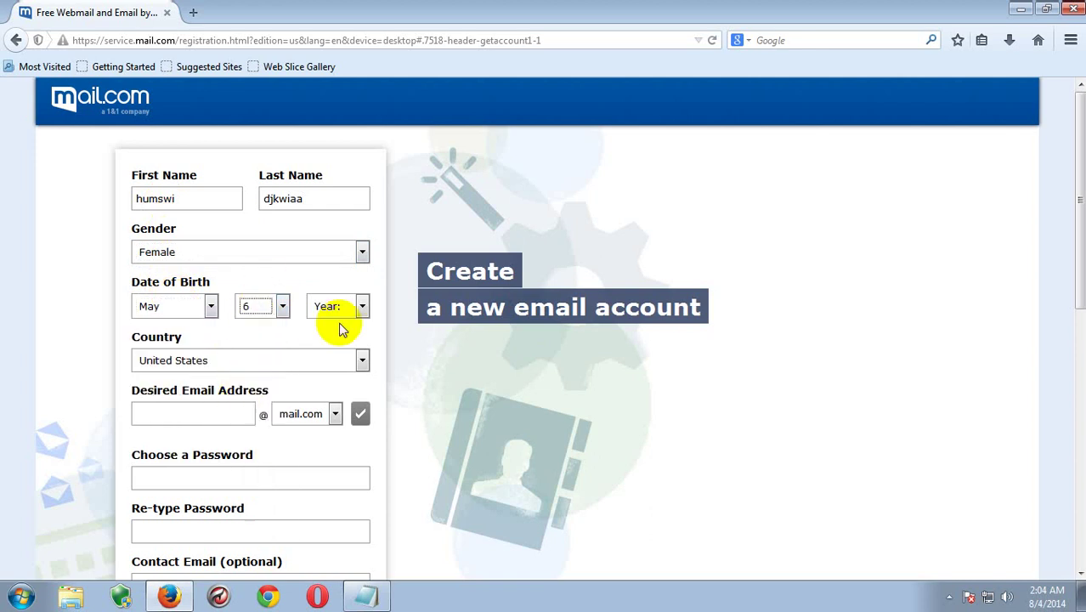
left_click(350, 308)
scroll(316, 388, "down", 4)
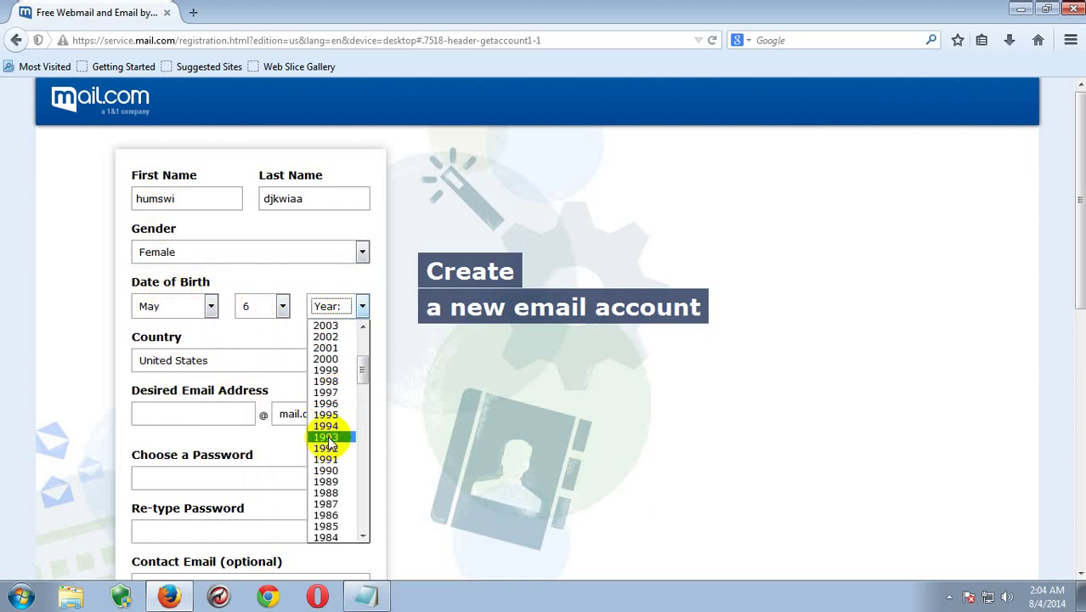
left_click(328, 440)
Enter the desired email address and the account password.
left_click(181, 405)
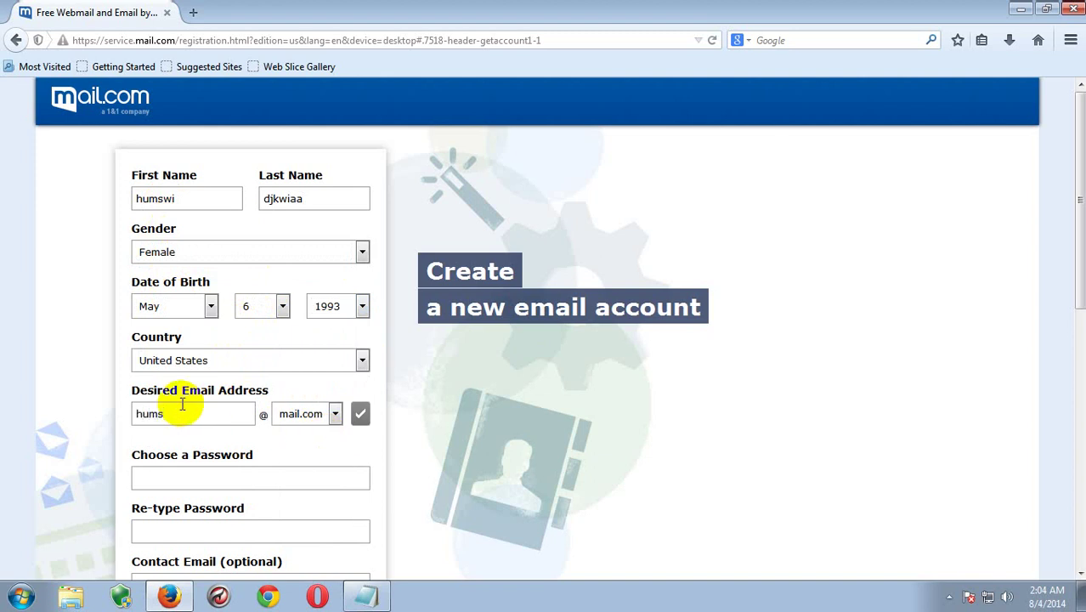
left_click(264, 473)
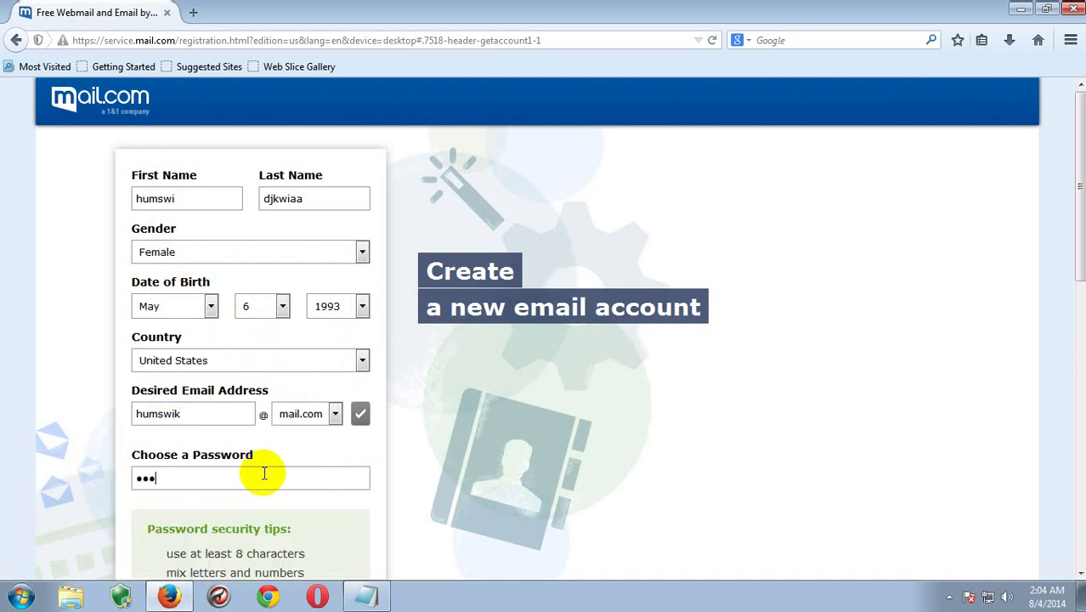
type("•••••••••")
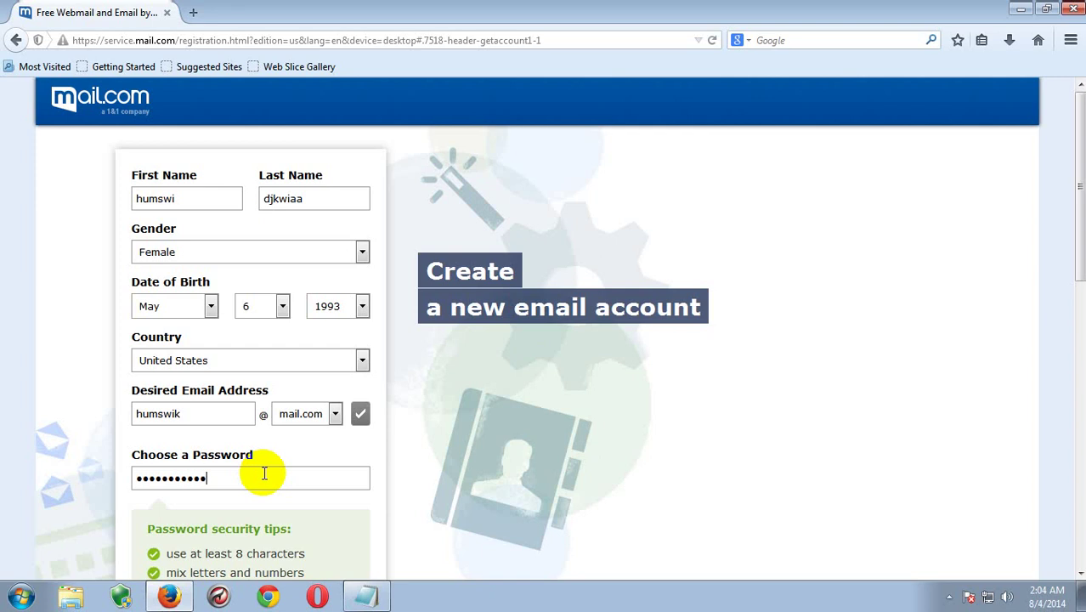
scroll(246, 475, "down", 4)
key("Tab")
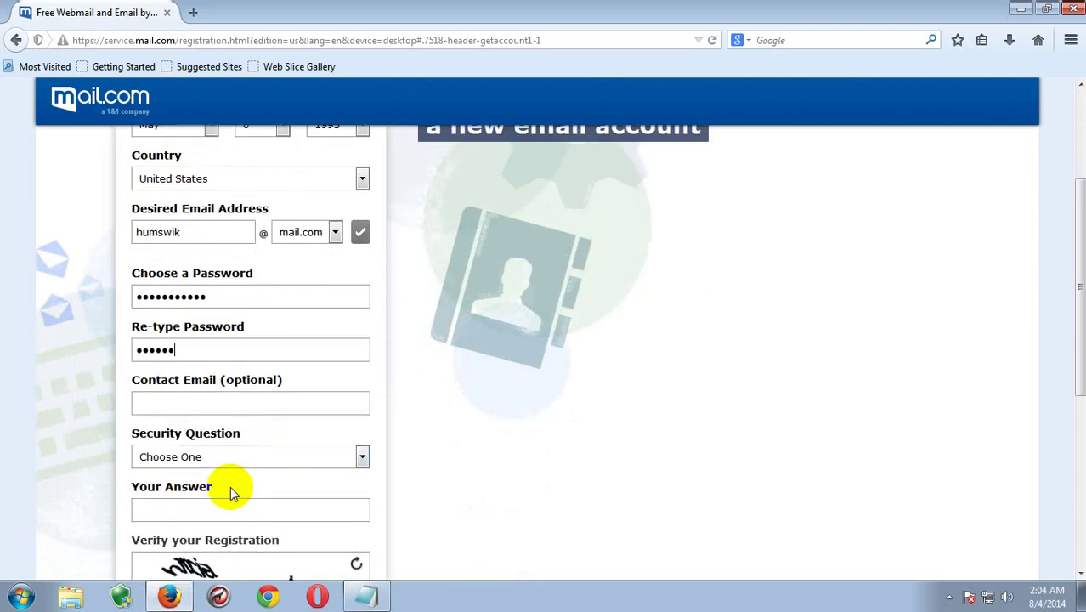
Confirm the password and answer the 'What city were you born in?' security question.
type("•••••••••••")
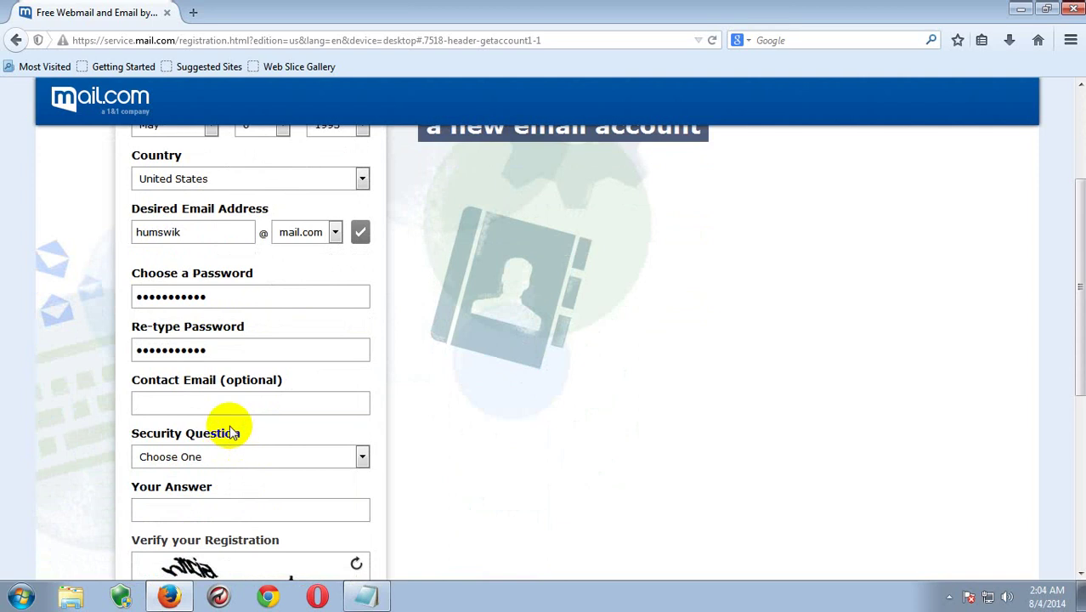
left_click(236, 462)
left_click(238, 486)
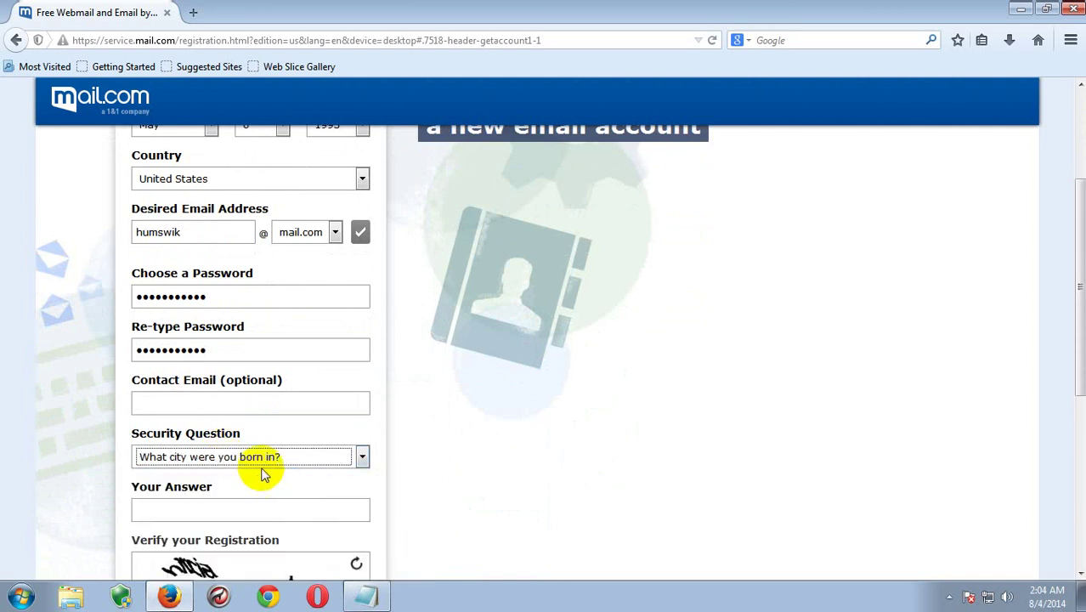
scroll(263, 468, "down", 2)
left_click(221, 414)
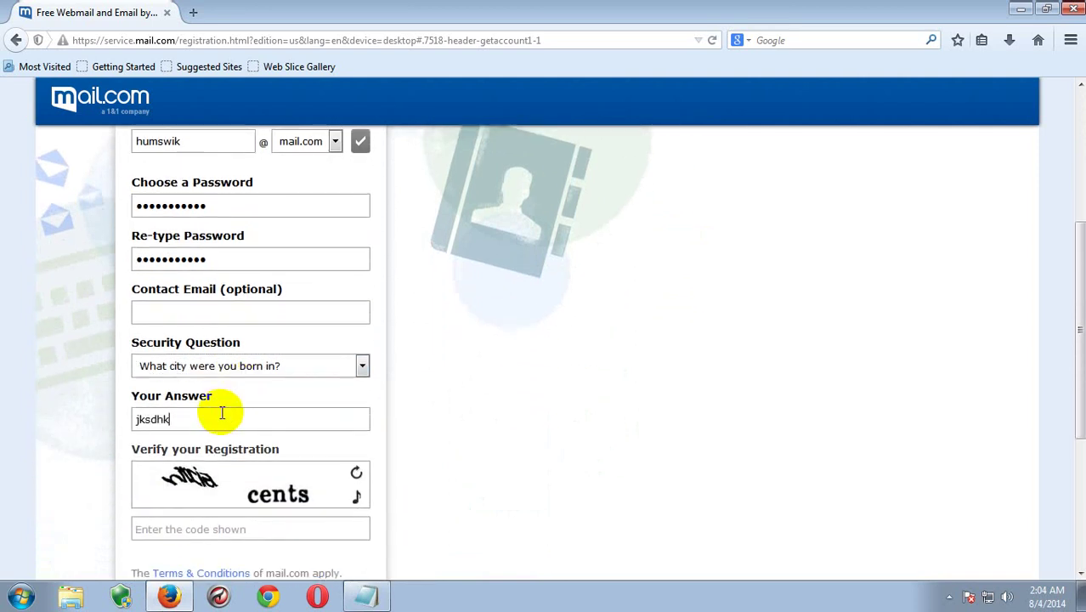
Refresh the captcha image and enter the verification code shown.
left_click(233, 528)
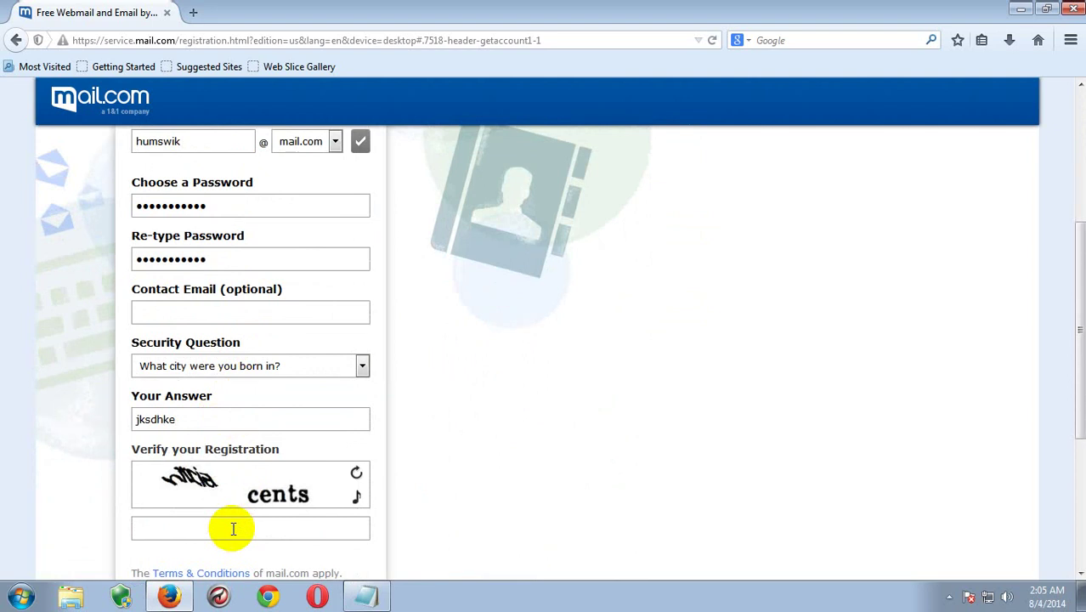
left_click(356, 473)
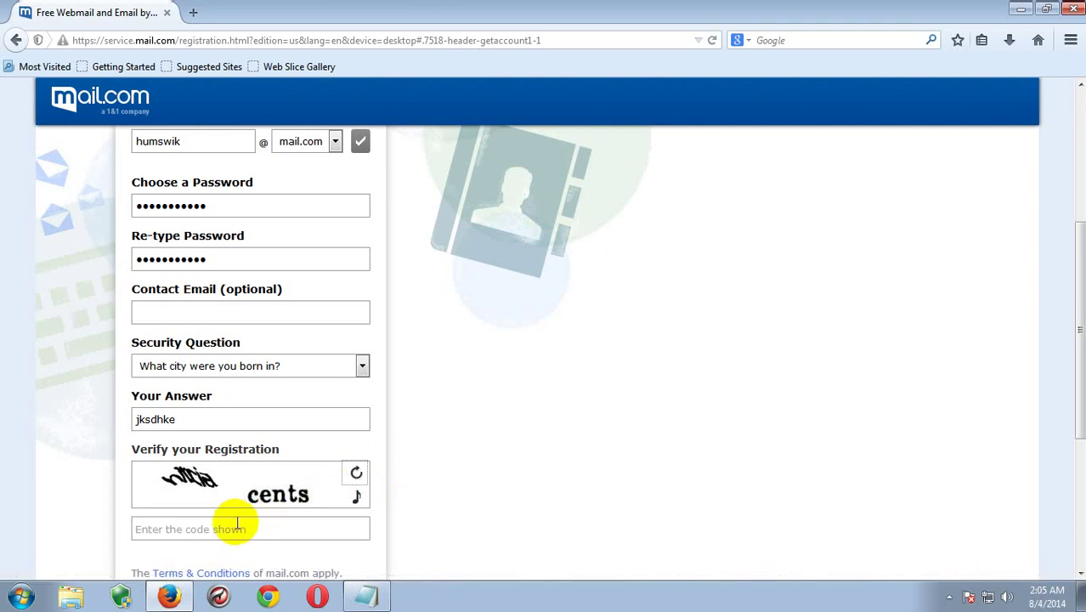
left_click(238, 522)
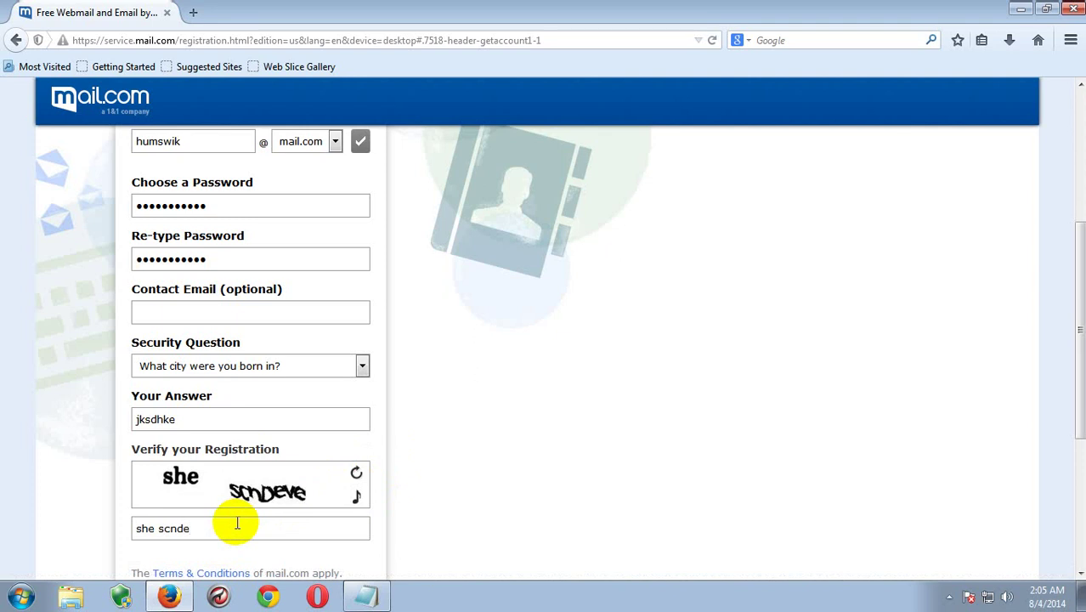
scroll(270, 467, "down", 4)
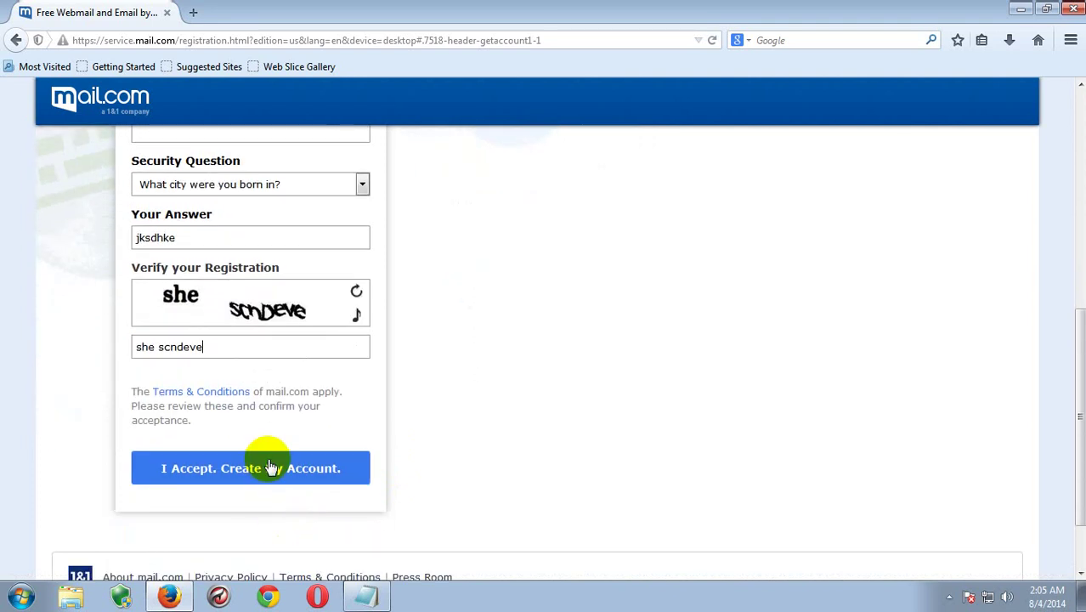
Accept the terms to create the mail.com account, then open a blank new tab.
left_click(270, 467)
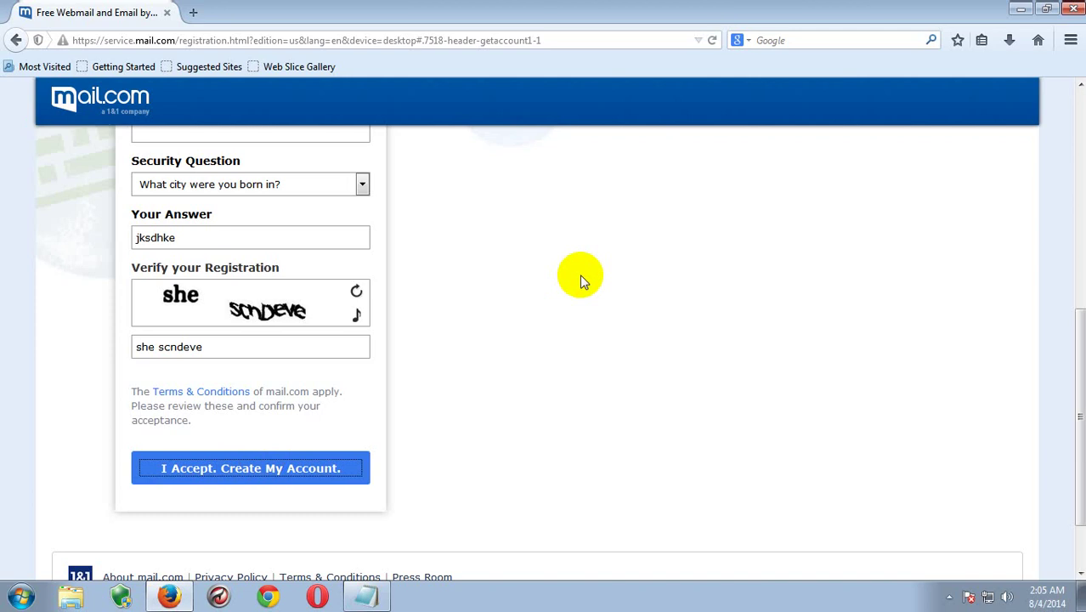
scroll(579, 274, "up", 1)
scroll(580, 274, "up", 1)
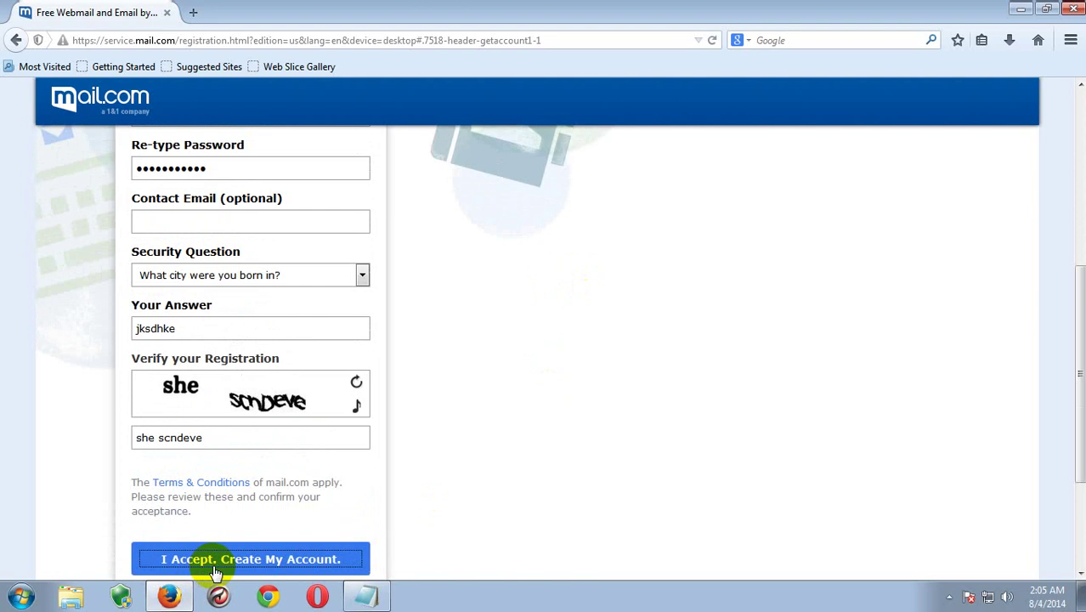
left_click(215, 567)
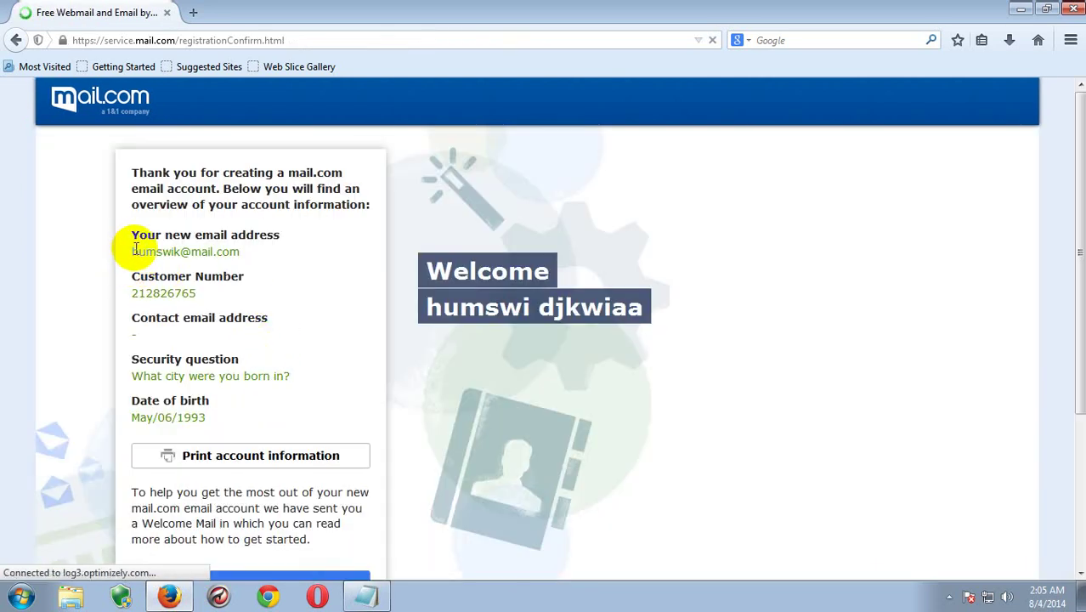
left_click(193, 12)
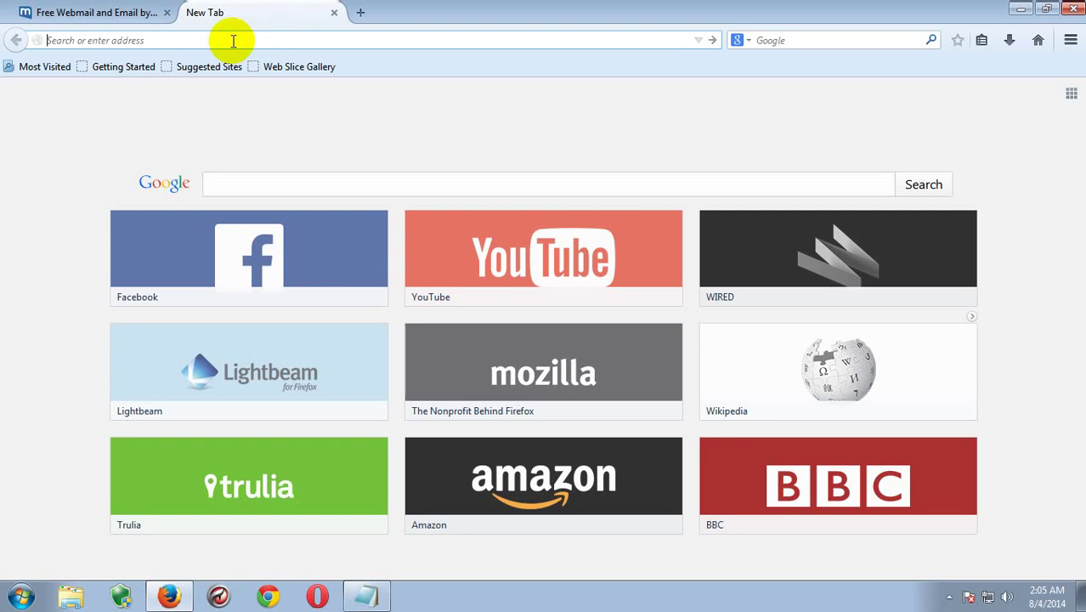
type("phone.com")
key("Return")
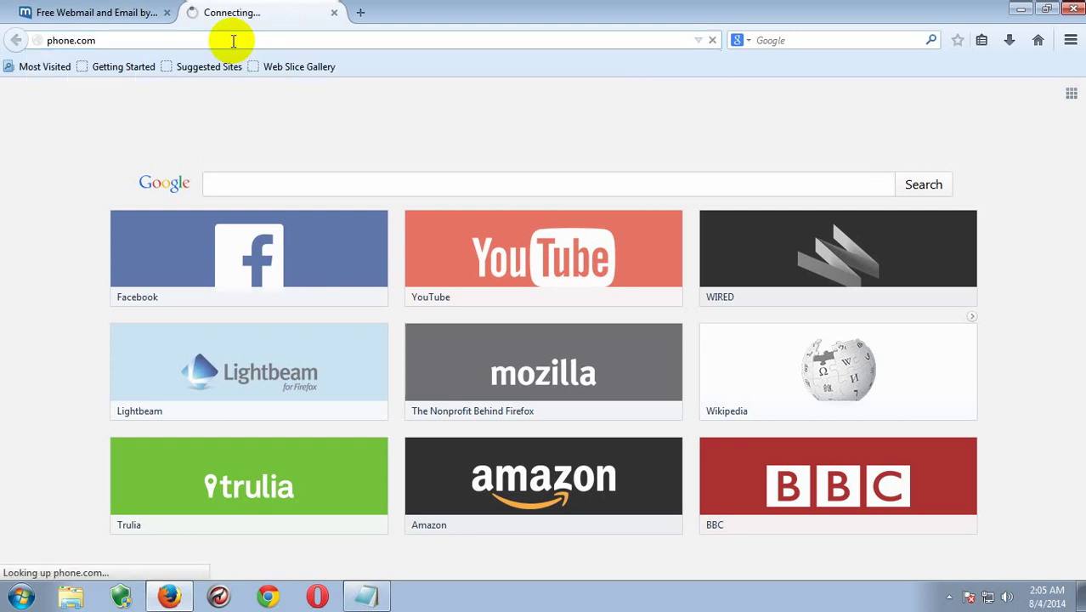
left_click(84, 10)
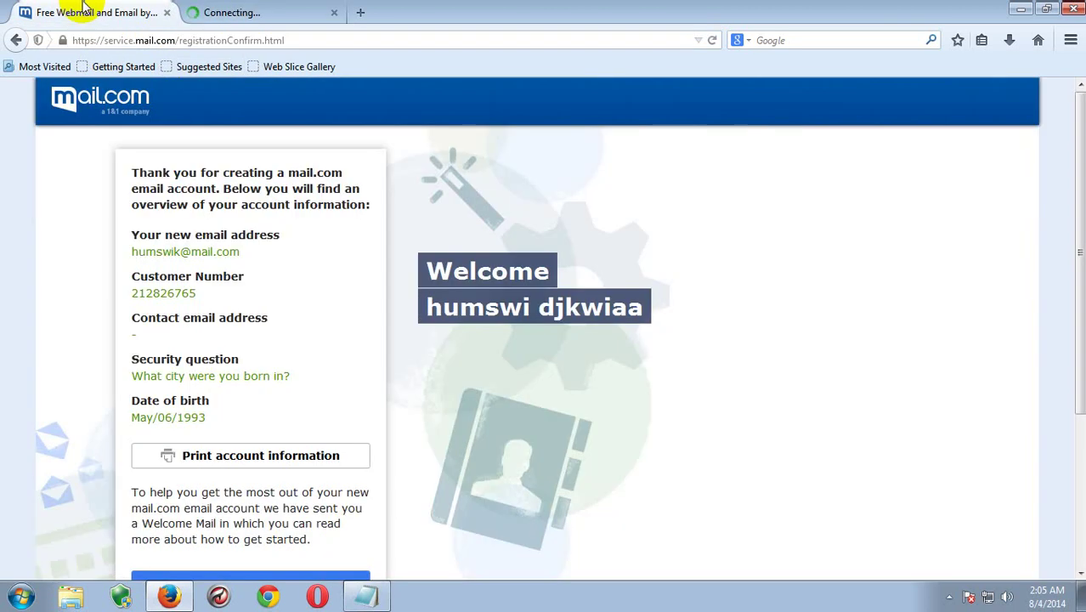
left_click(255, 12)
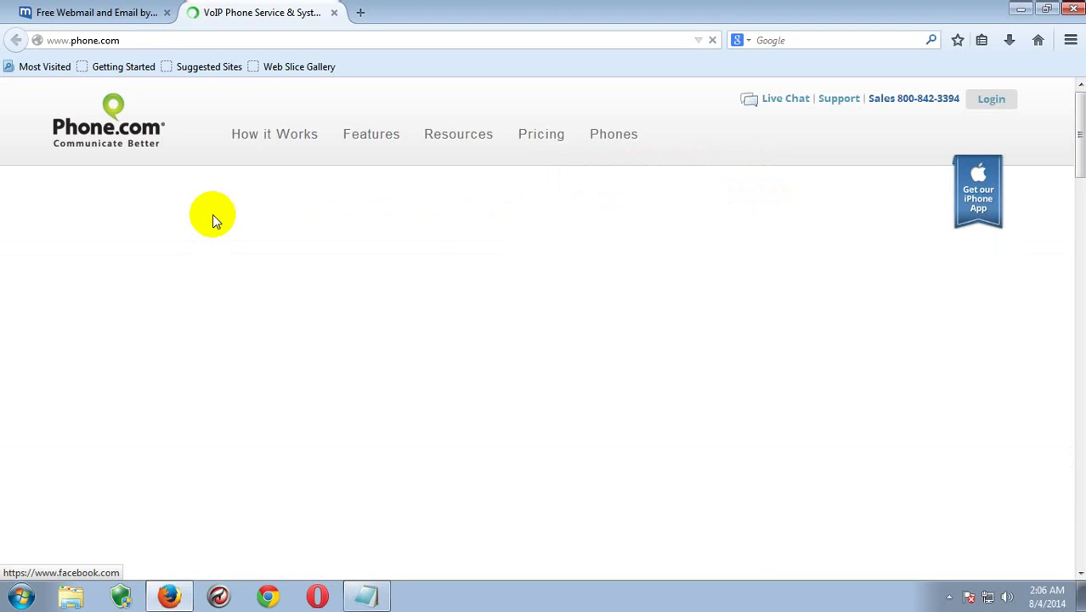
scroll(246, 242, "down", 2)
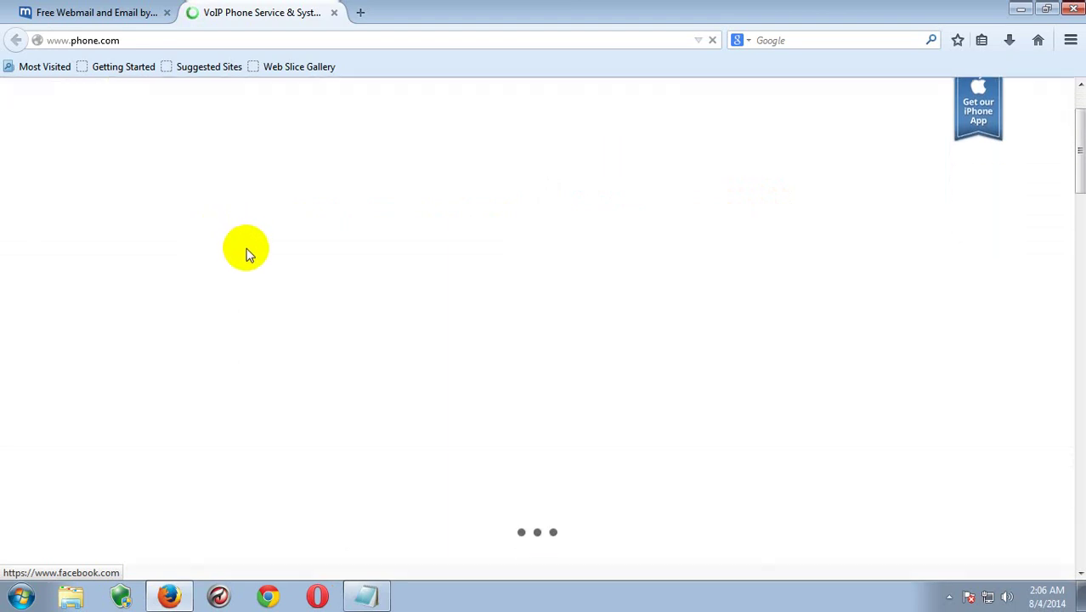
scroll(242, 248, "up", 2)
left_click(116, 12)
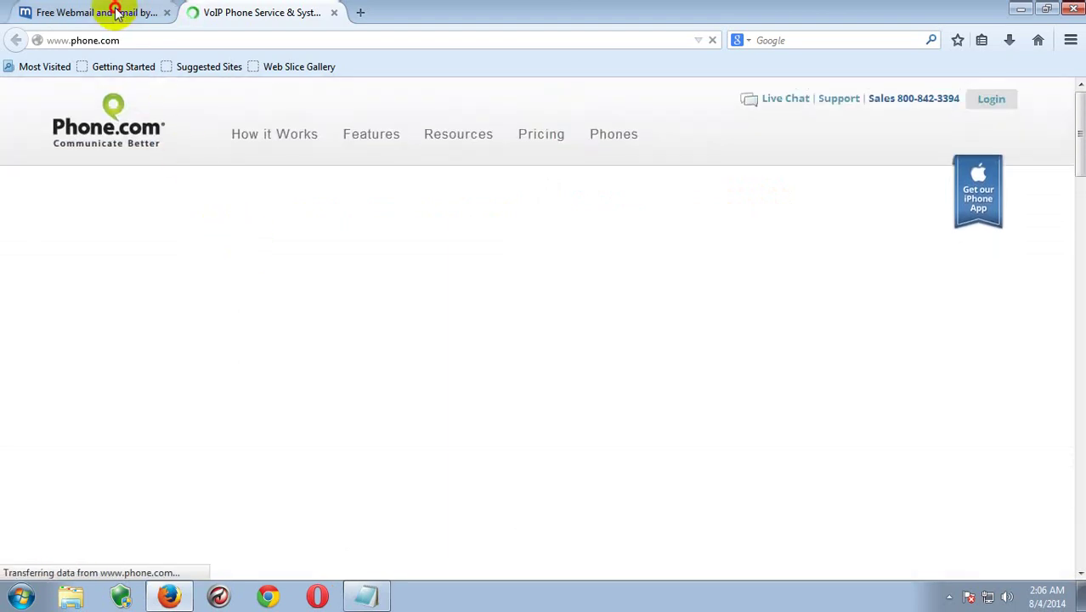
Copy the new mail.com address and open Phone.com's FREE 30-Day Trial form.
left_click_drag(243, 253, 138, 252)
right_click(141, 251)
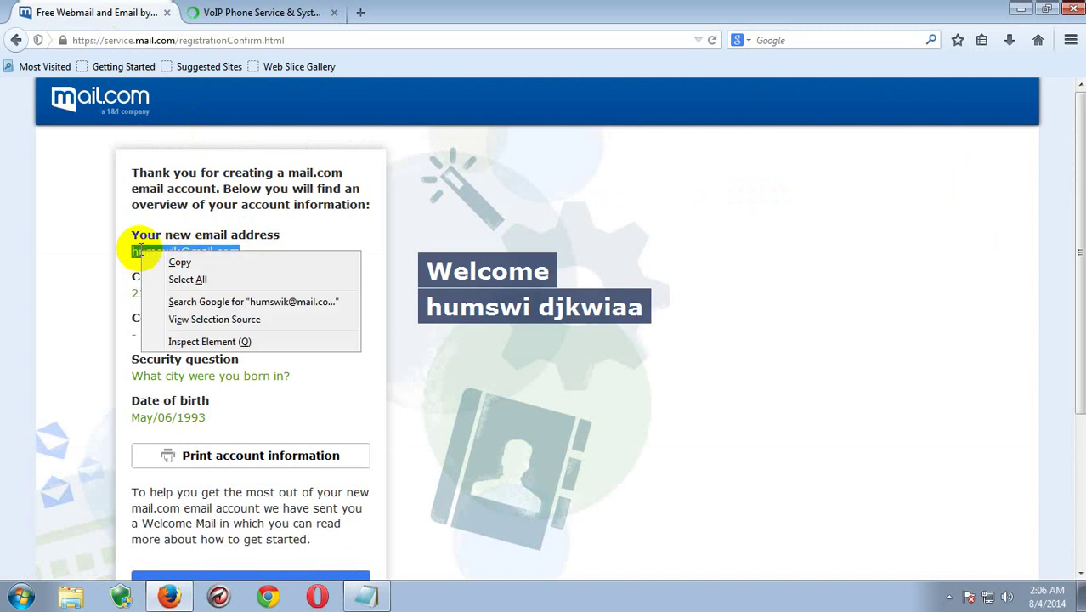
left_click(177, 262)
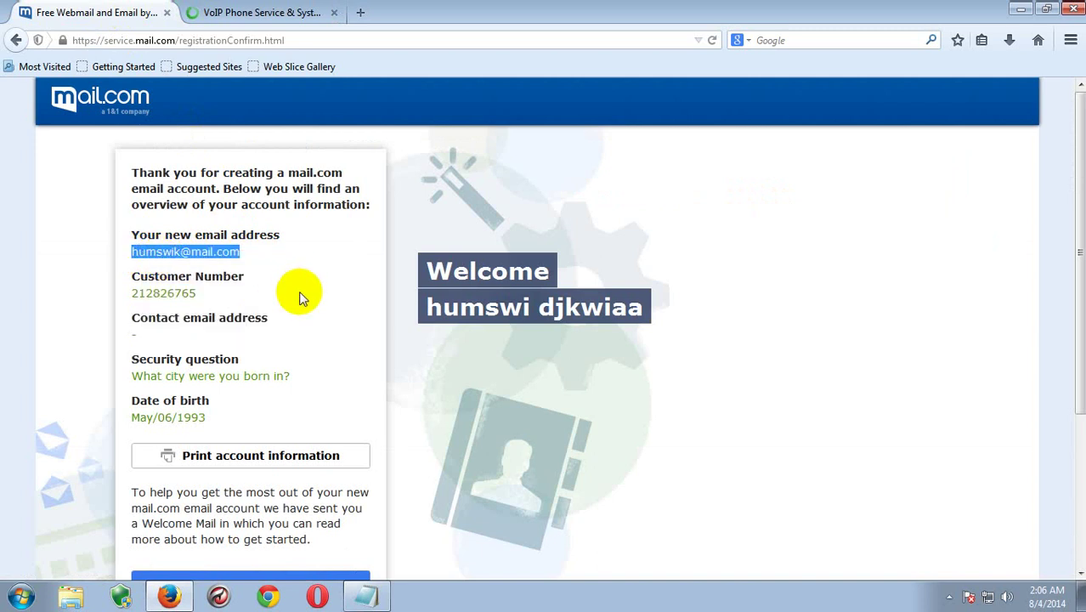
scroll(296, 293, "down", 4)
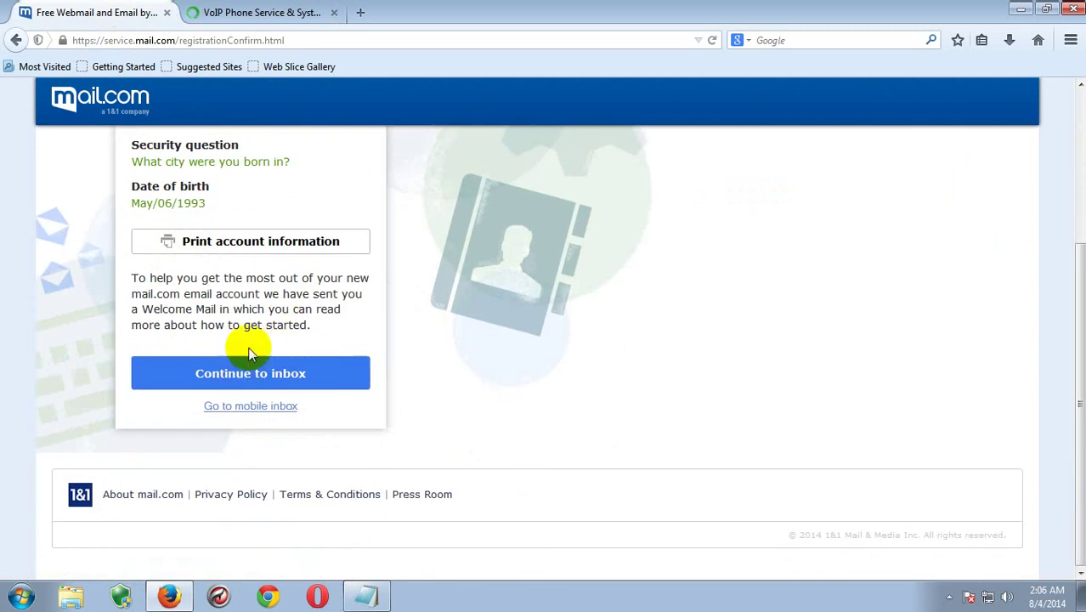
left_click(228, 12)
left_click(510, 416)
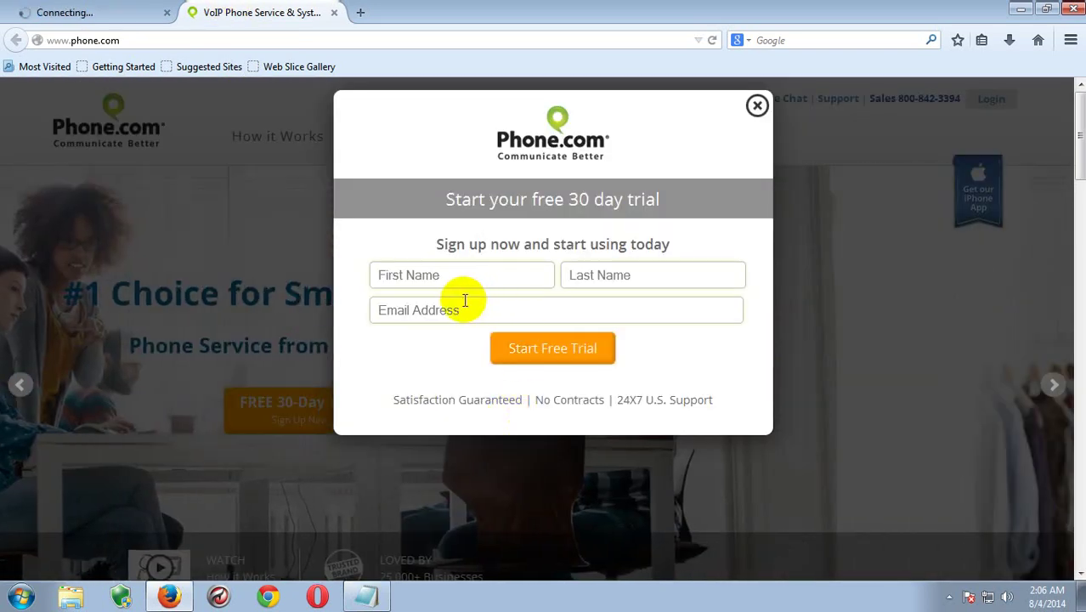
Paste the copied mail.com address into the trial form's Email Address field.
left_click(464, 305)
right_click(465, 303)
left_click(504, 371)
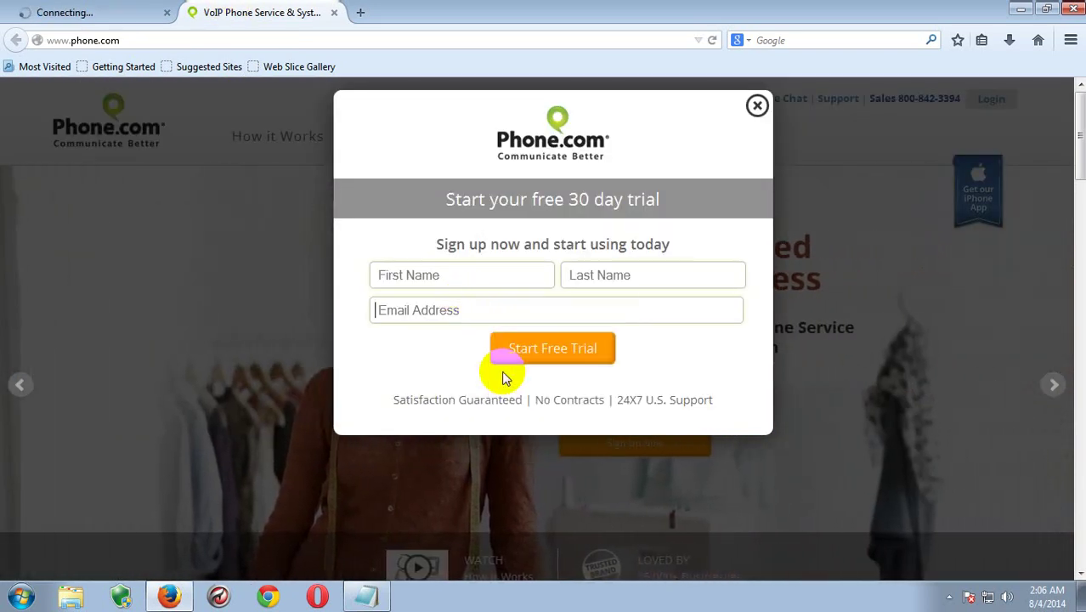
left_click_drag(402, 311, 374, 310)
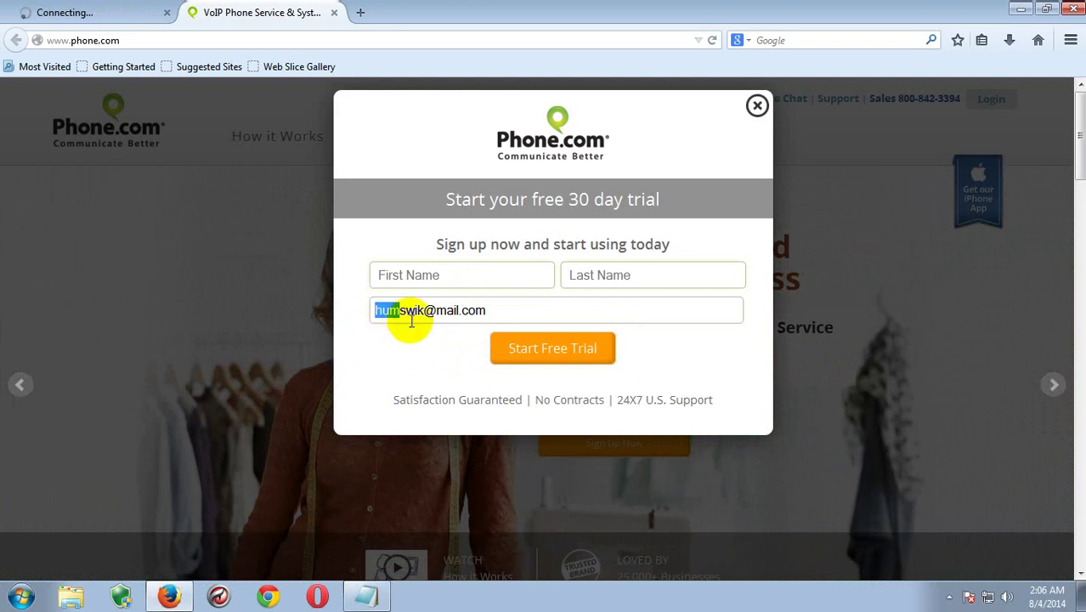
Enter first and last names, submit Start Free Trial, and return to mail.com.
left_click(398, 276)
type("hum")
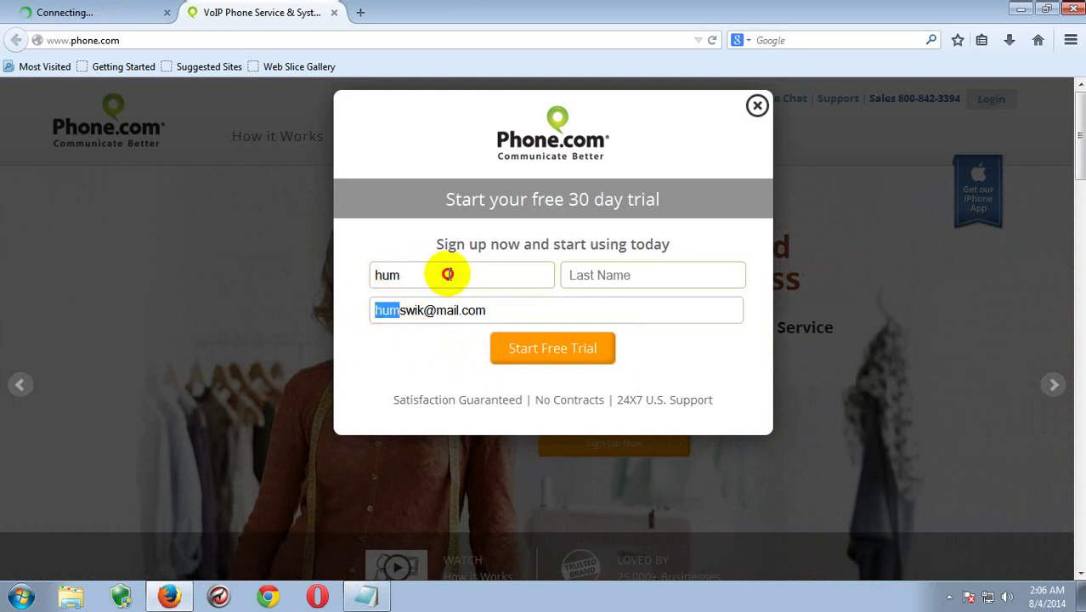
left_click(597, 275)
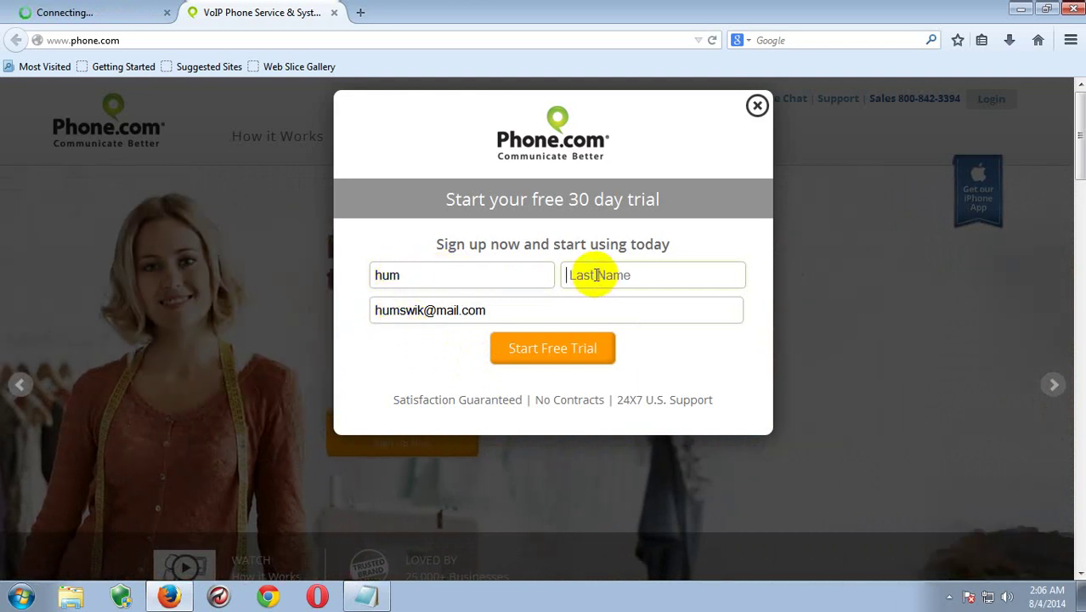
type("ytrtyyryy")
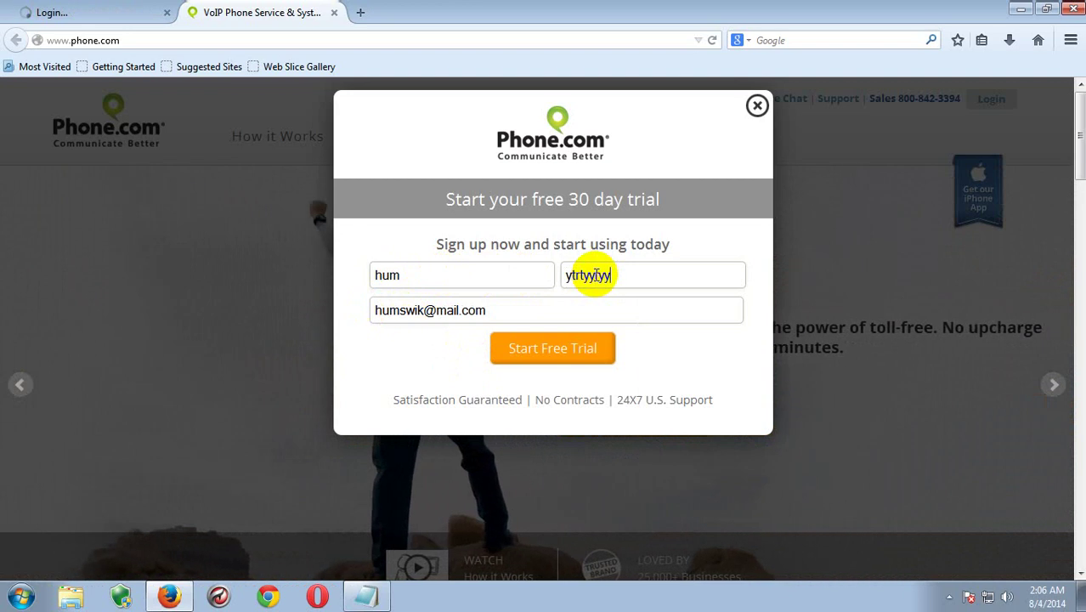
left_click(553, 350)
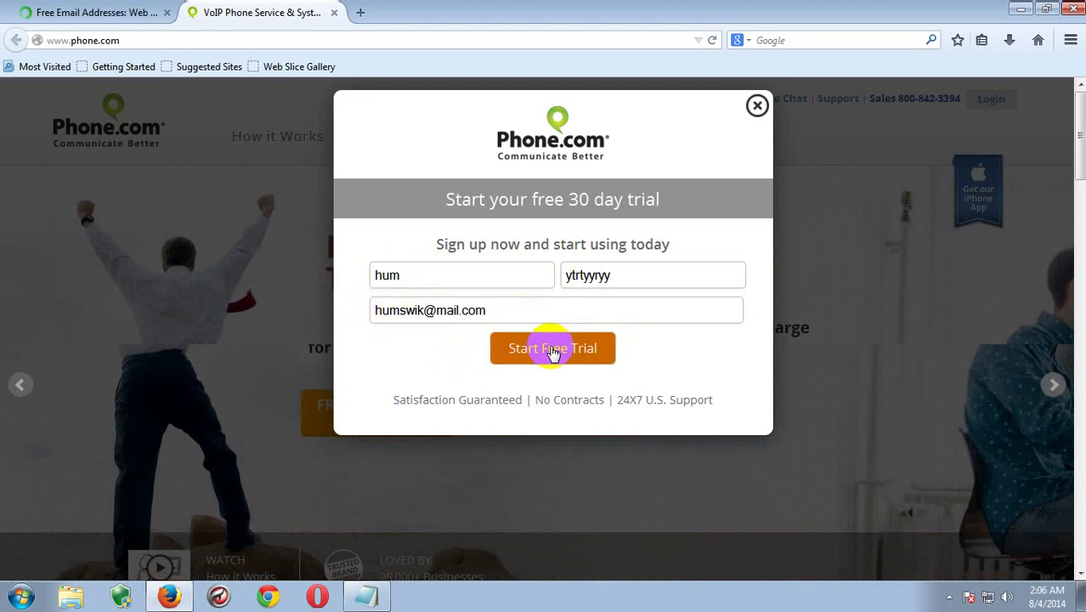
left_click(89, 12)
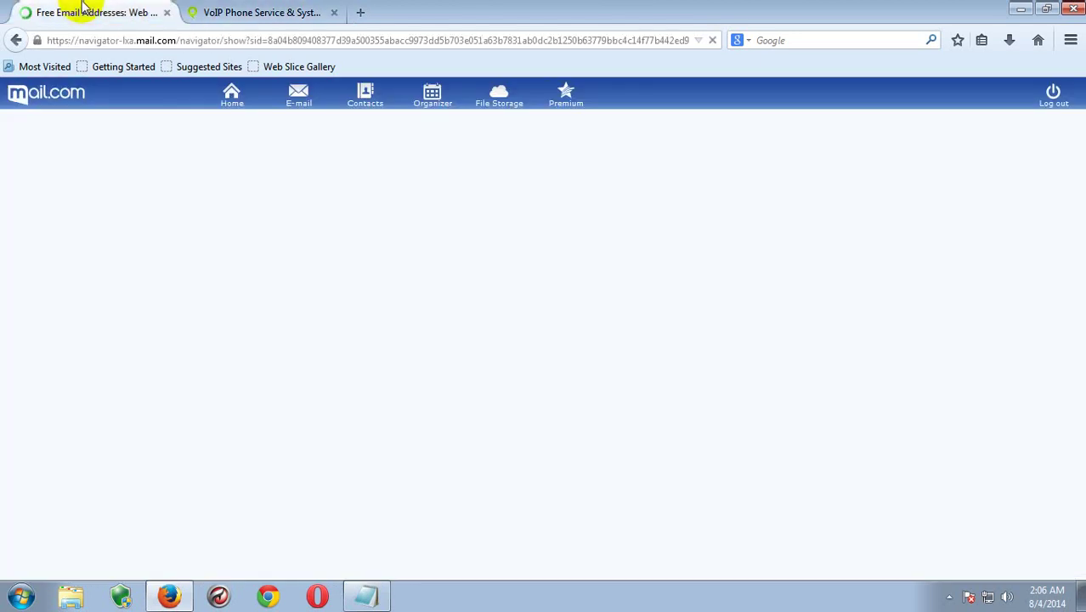
Open mail.com E-mail, check Phone.com's thank-you page, and close that tab.
left_click(307, 108)
left_click(253, 10)
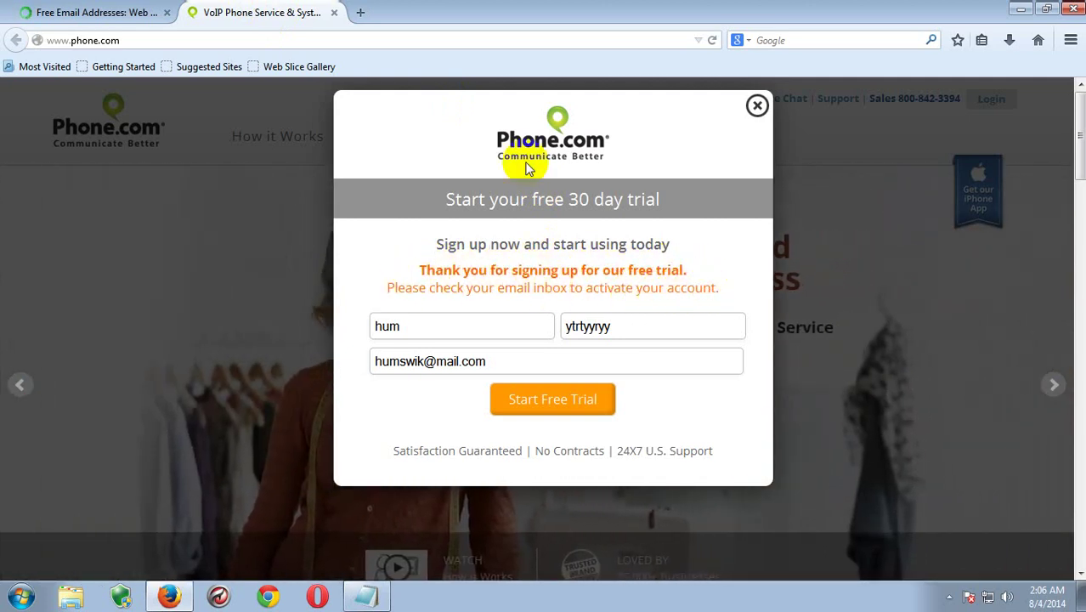
left_click(334, 12)
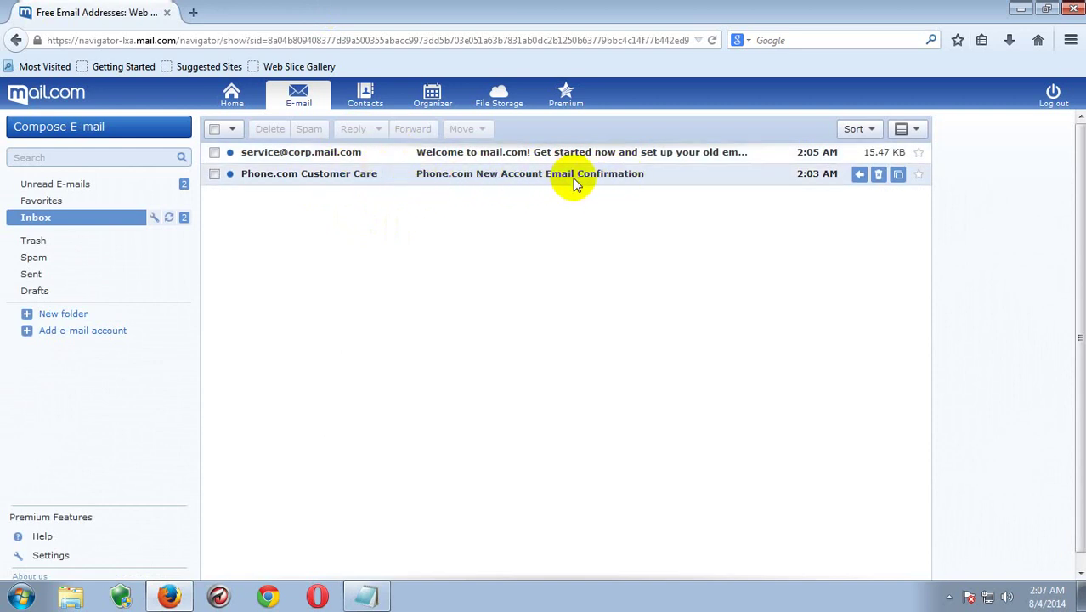
Open the Phone.com New Account Email Confirmation message and follow Activate My Account.
left_click(574, 184)
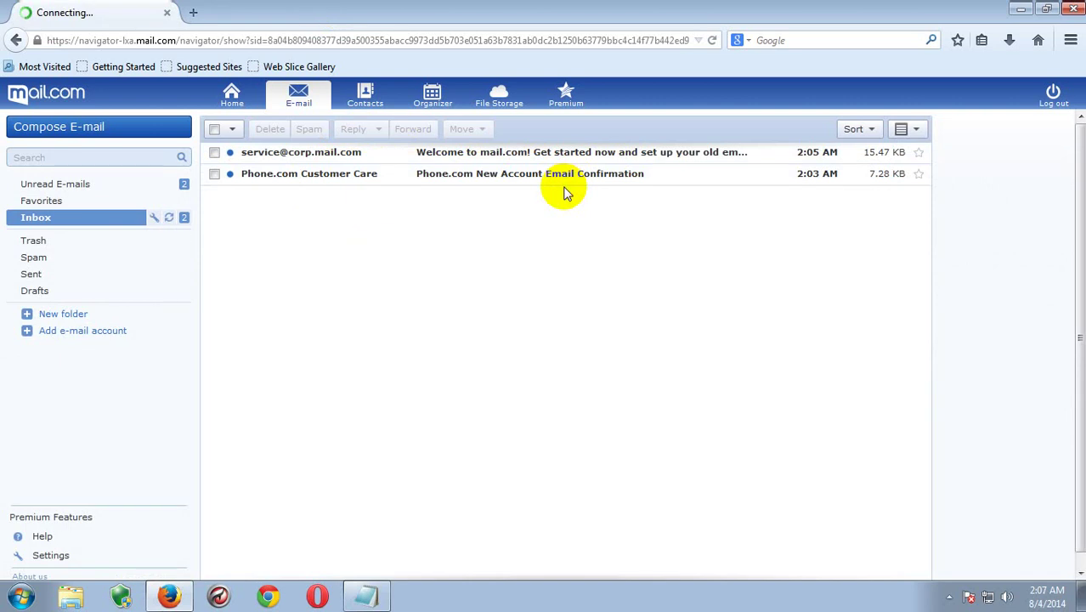
left_click(564, 180)
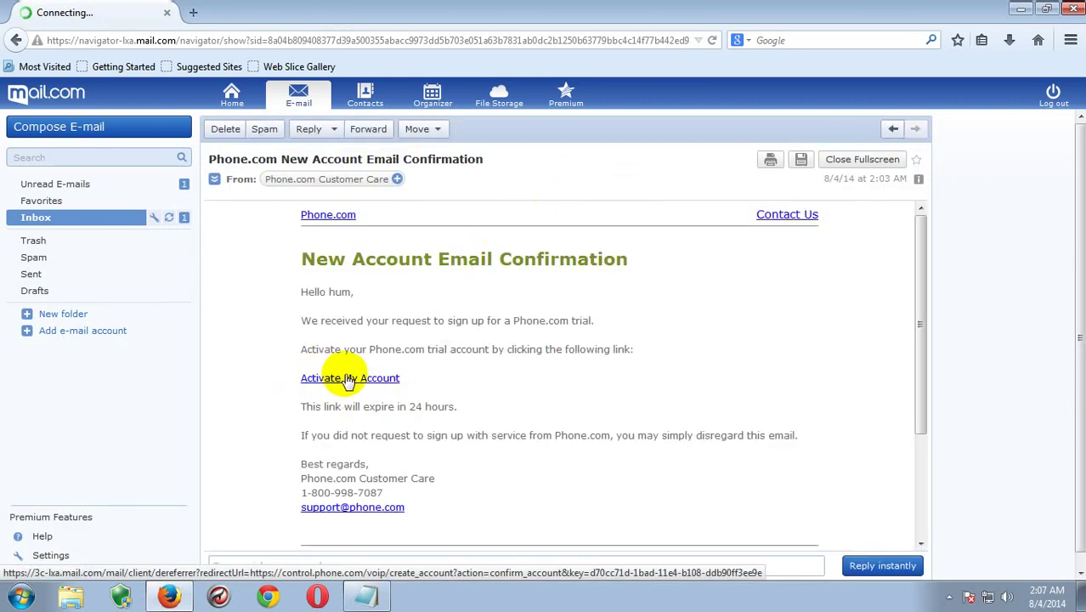
left_click(379, 378)
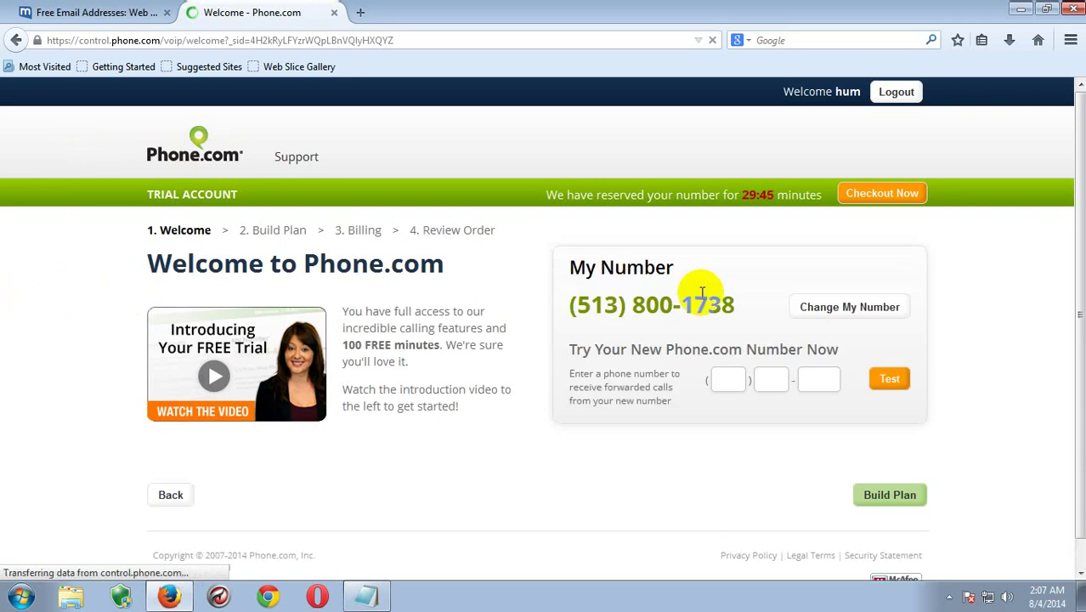
Select the reserved trial number under My Number, then open a new browser tab.
mouse_move(757, 311)
left_mouse_down()
mouse_move(593, 307)
mouse_move(758, 308)
left_mouse_up()
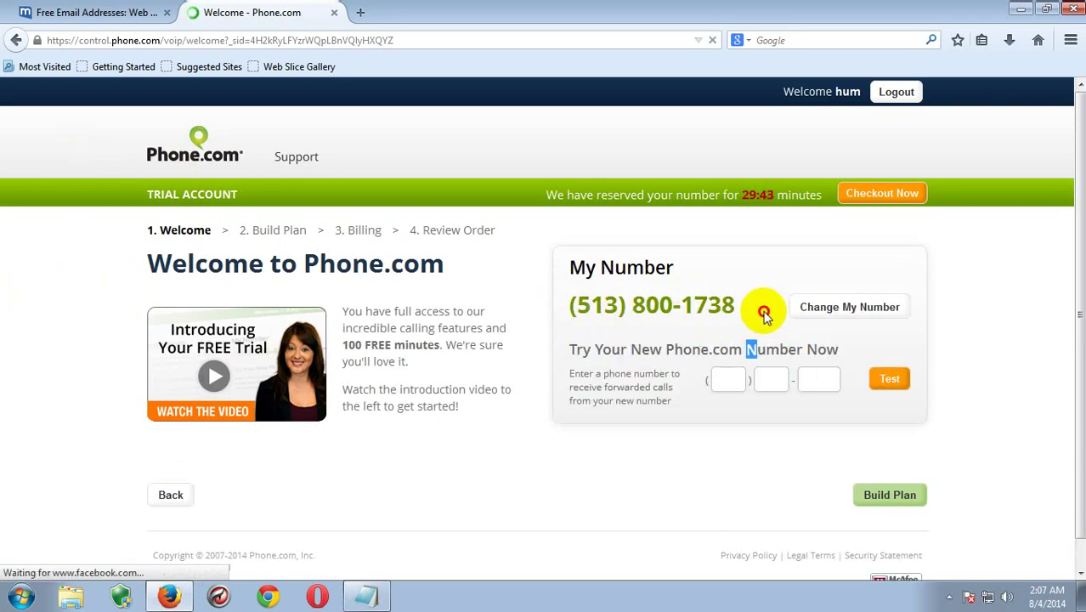
triple_click(680, 310)
left_click_drag(680, 310, 738, 307)
left_click(759, 307)
left_click(745, 295)
left_click(740, 308)
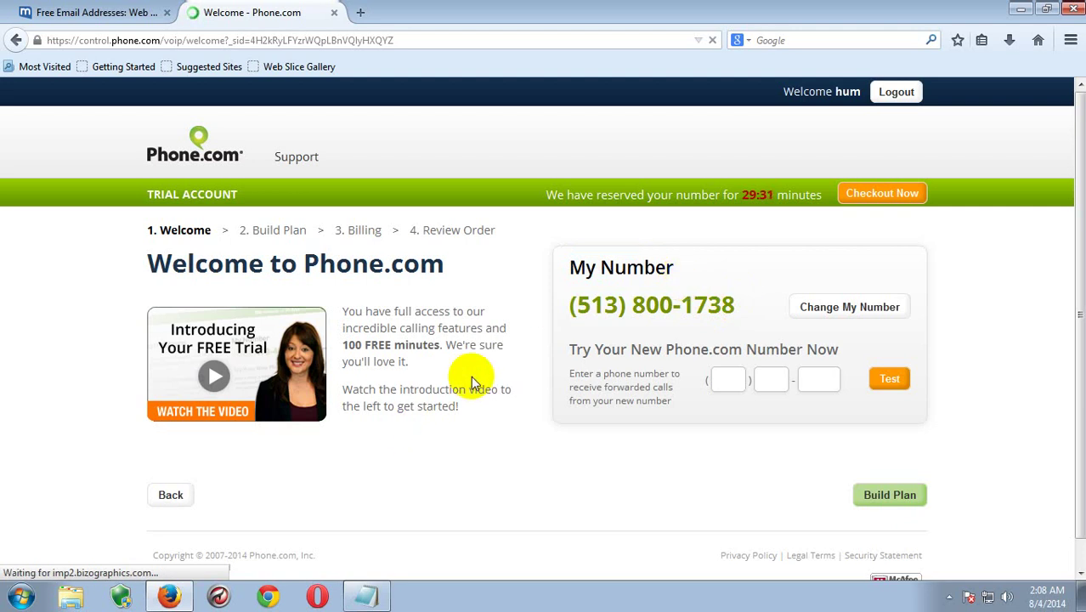
left_click_drag(660, 304, 717, 302)
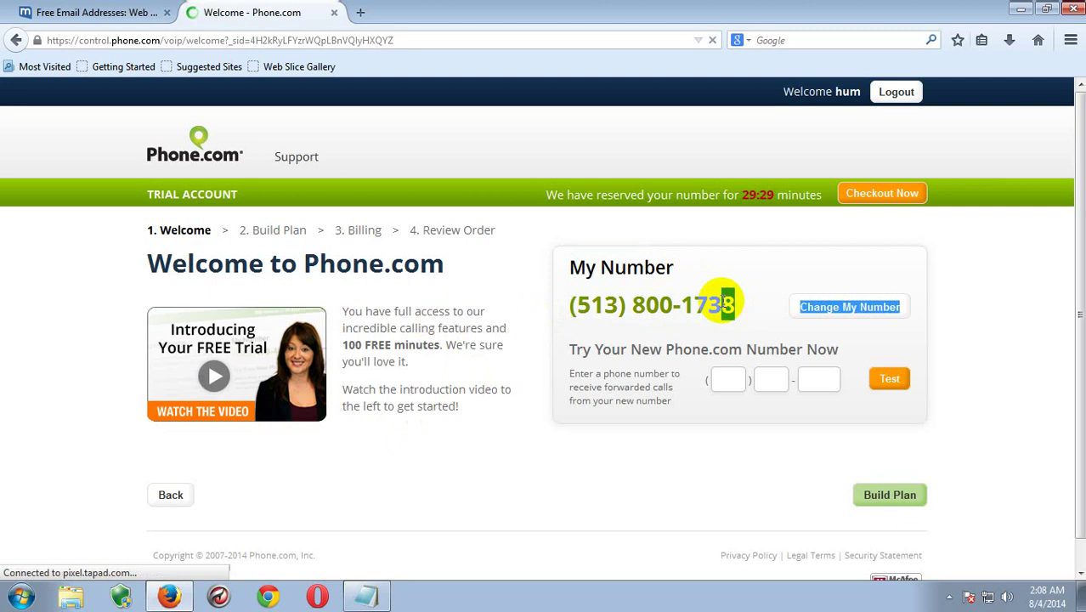
left_click(698, 299)
left_click_drag(604, 304, 569, 304)
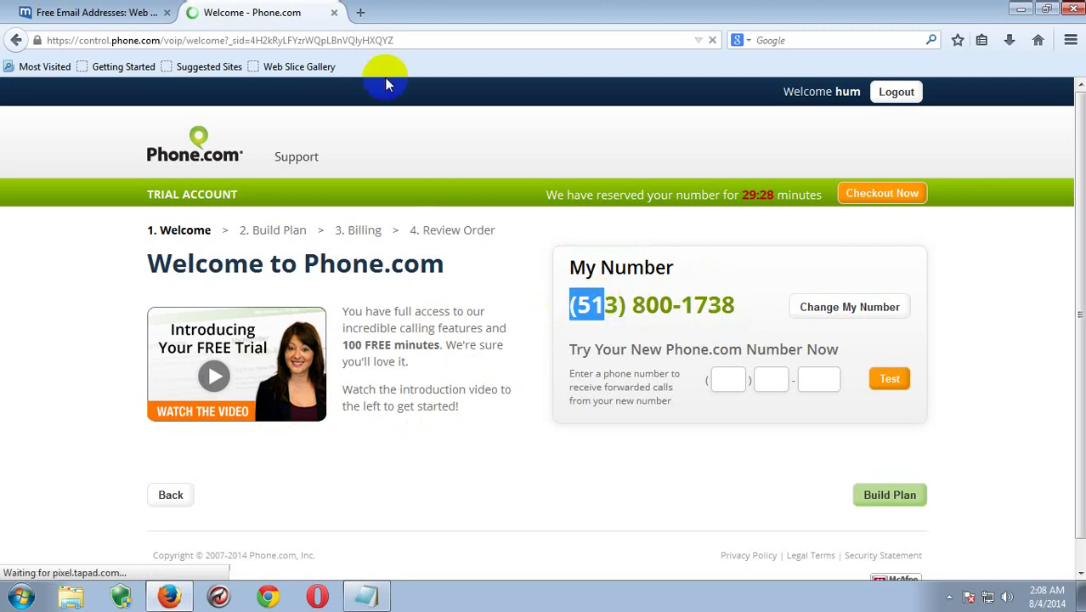
left_click(360, 12)
Go to gmail.com and start creating a new Google account.
type("gmail")
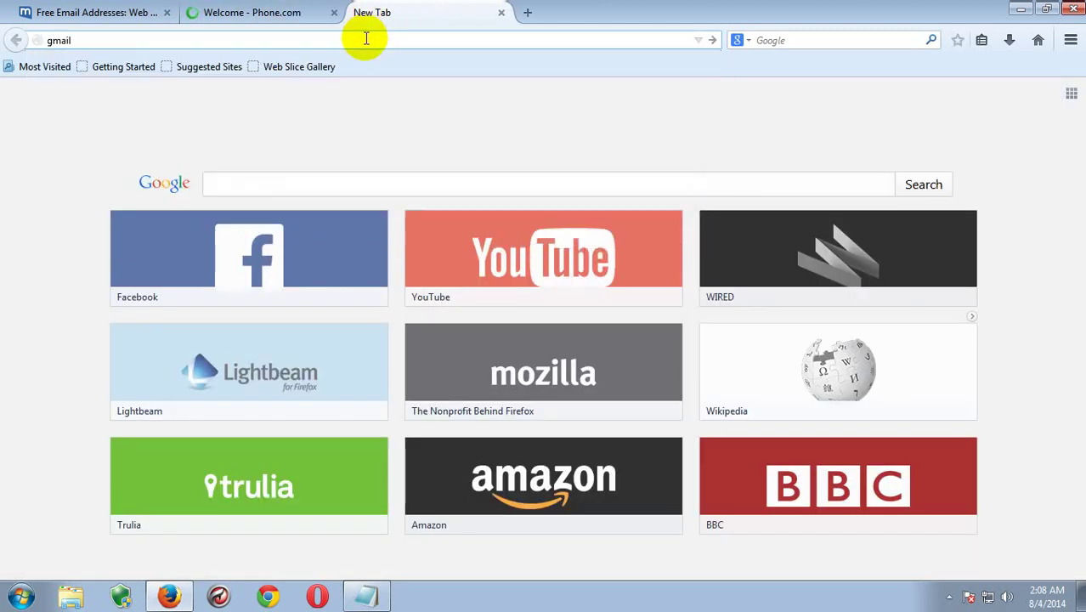
key("ctrl+Return")
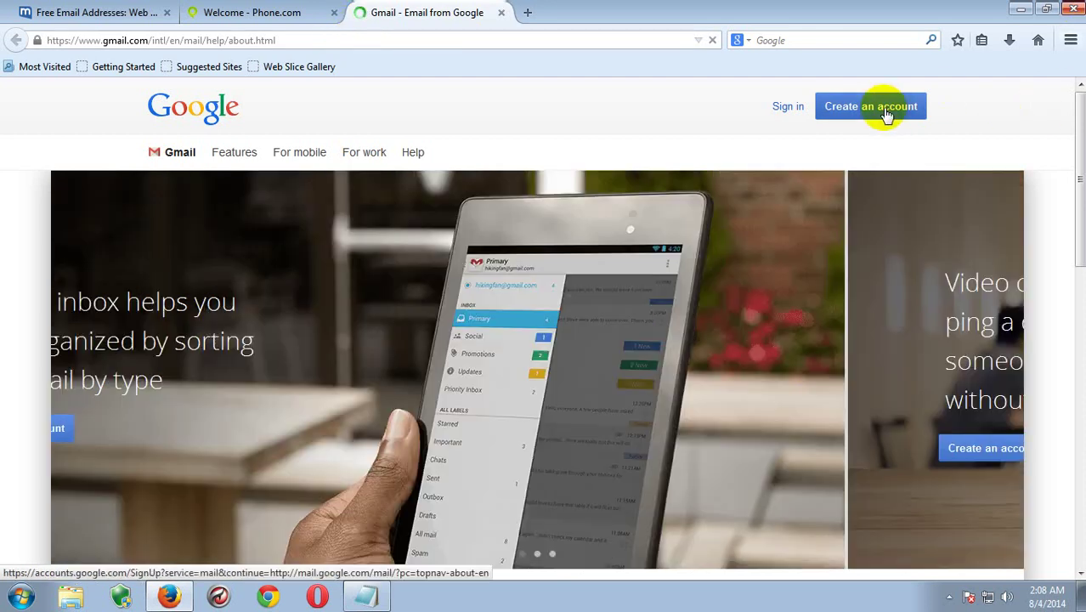
left_click(883, 110)
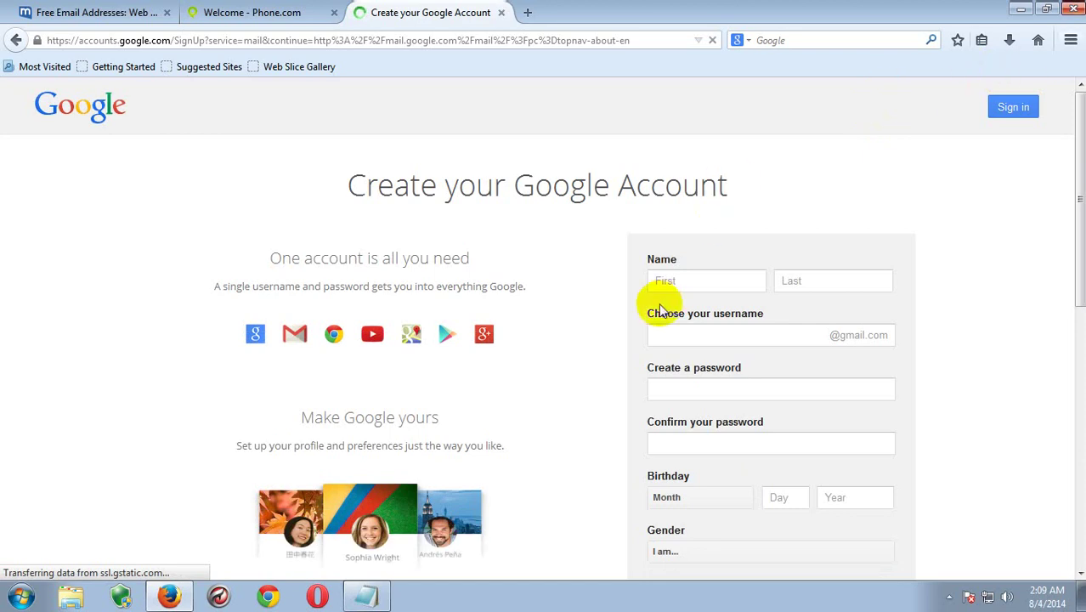
Enter the first and last name, a username, and the password twice.
left_click(681, 282)
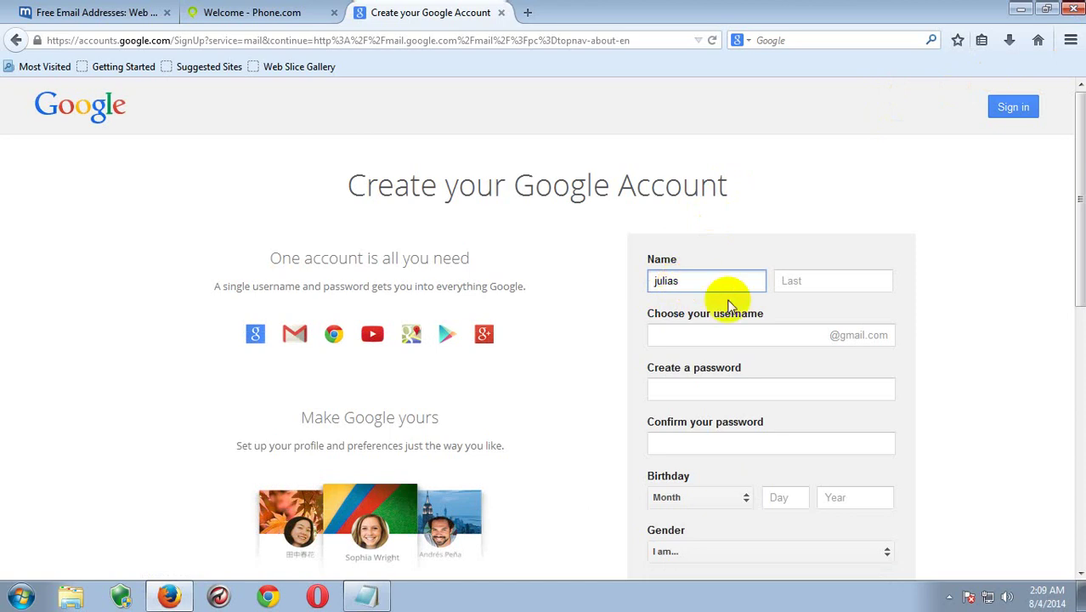
left_click(811, 281)
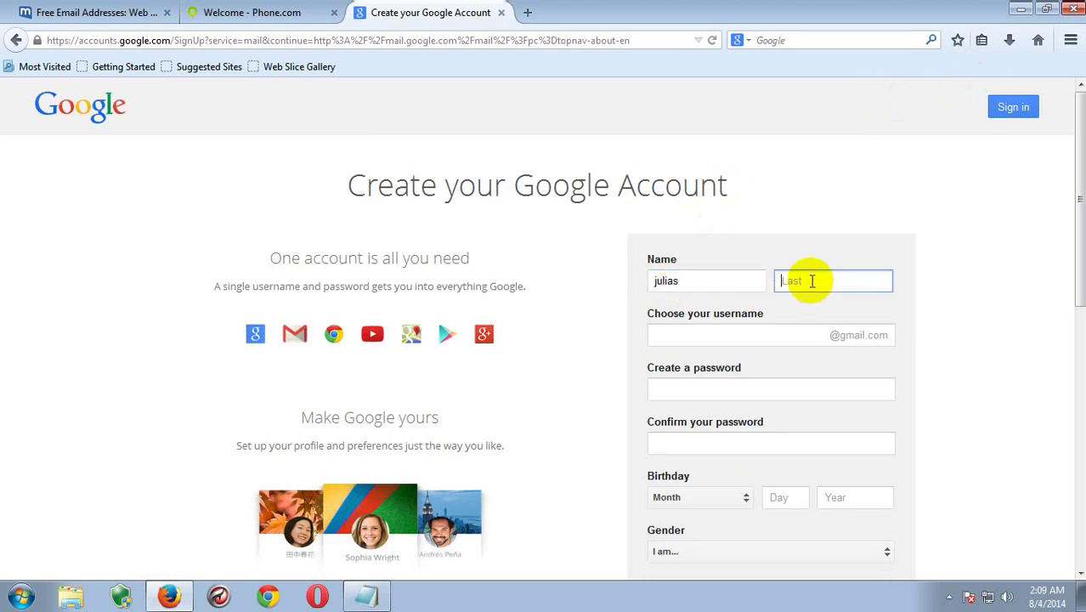
left_click(712, 333)
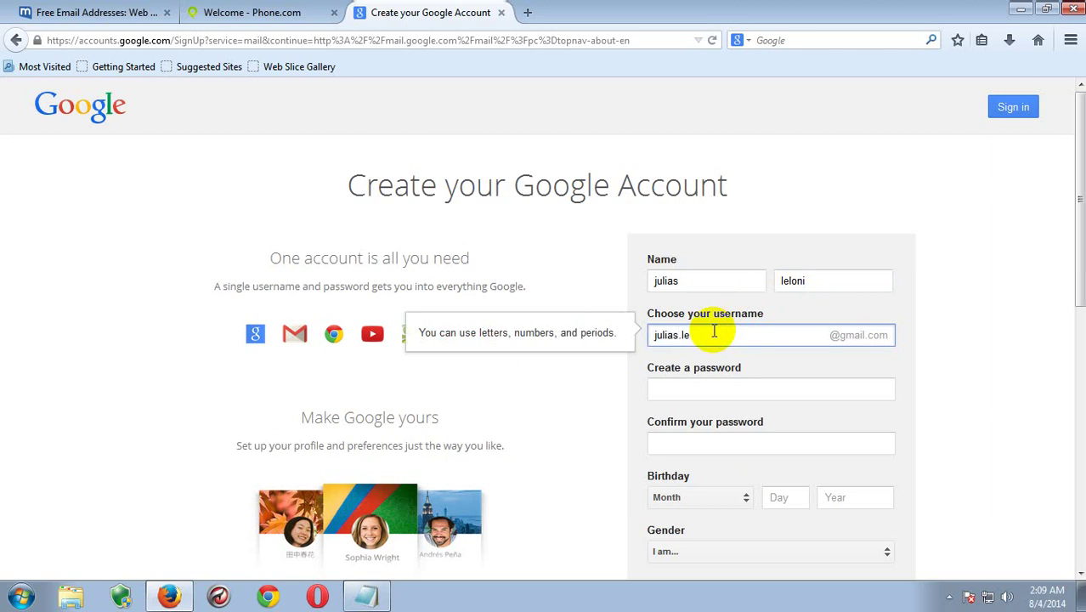
left_click(699, 388)
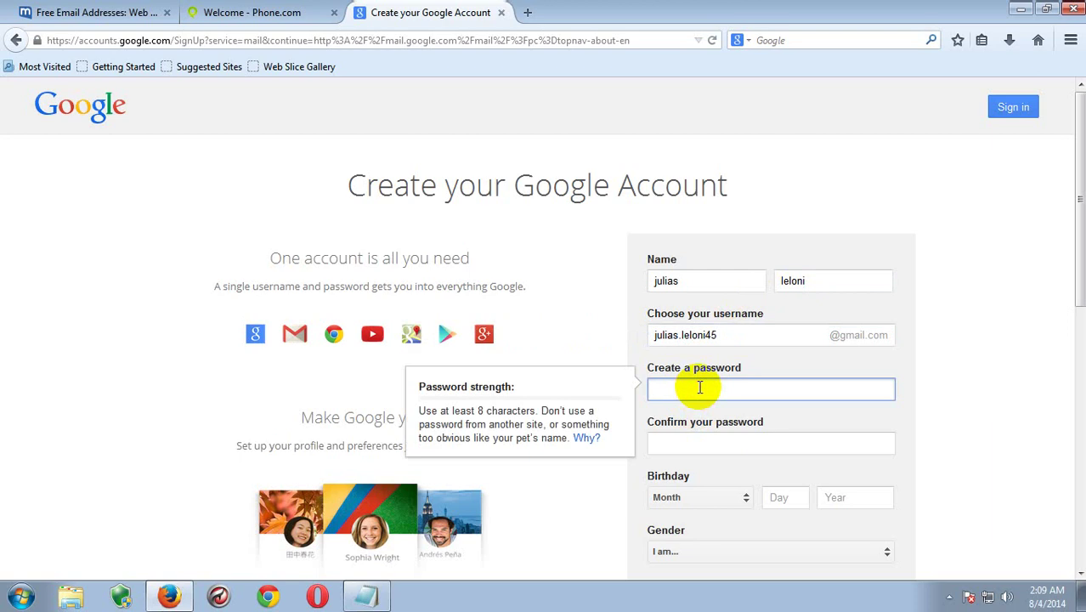
type("•••")
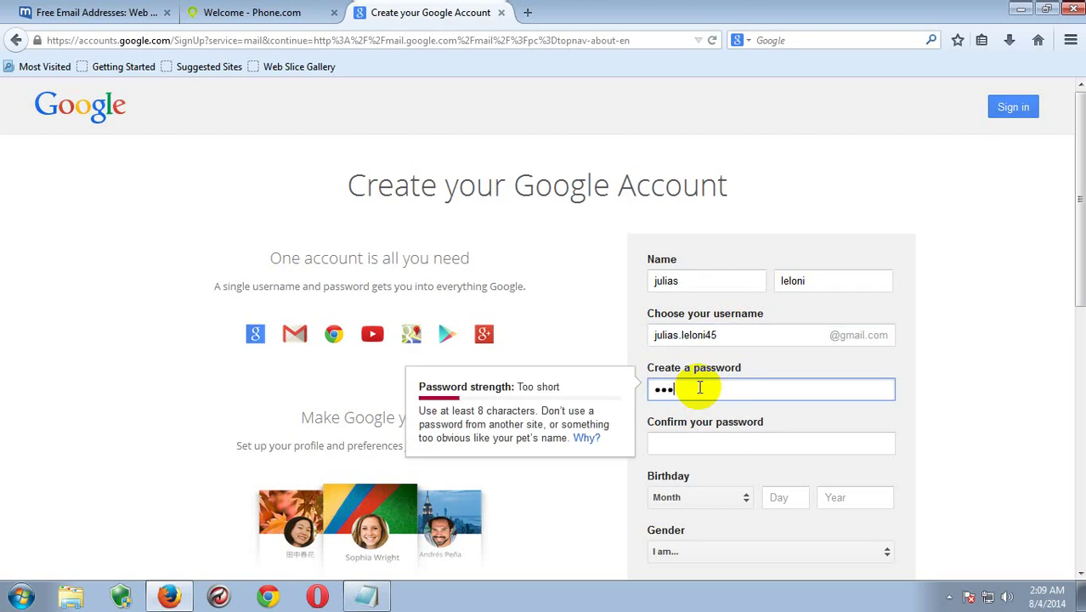
type("••••••••")
left_click(696, 443)
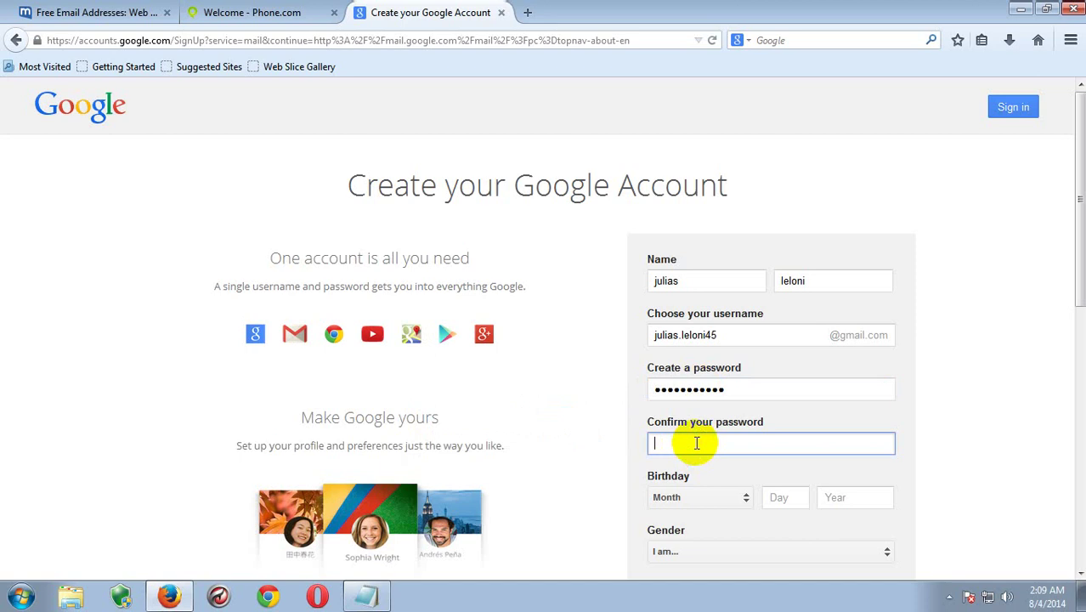
type("••••••••••")
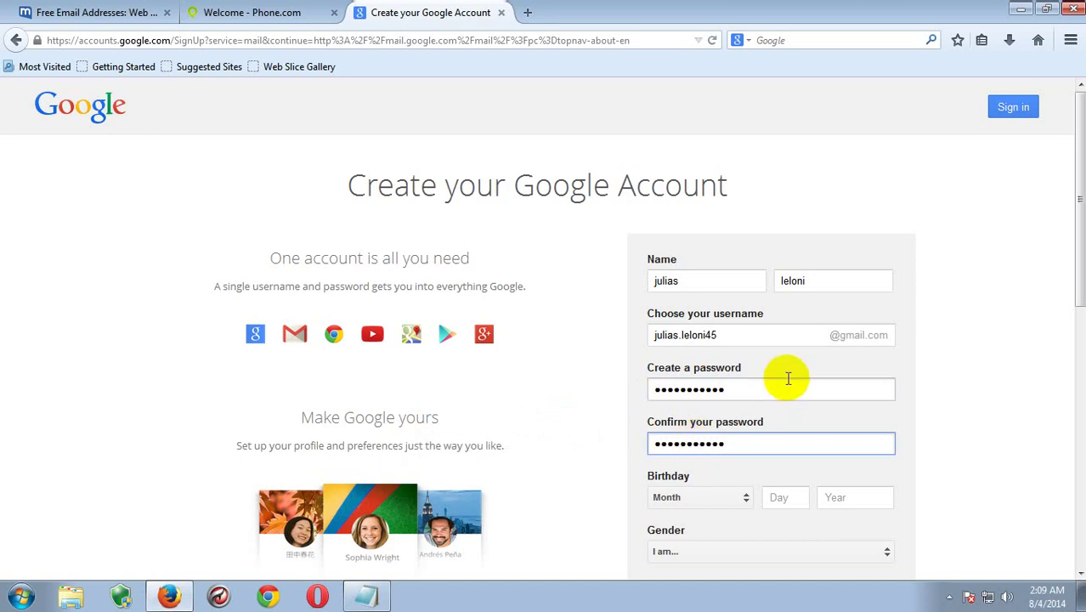
scroll(764, 340, "down", 3)
left_click(718, 317)
left_click(699, 361)
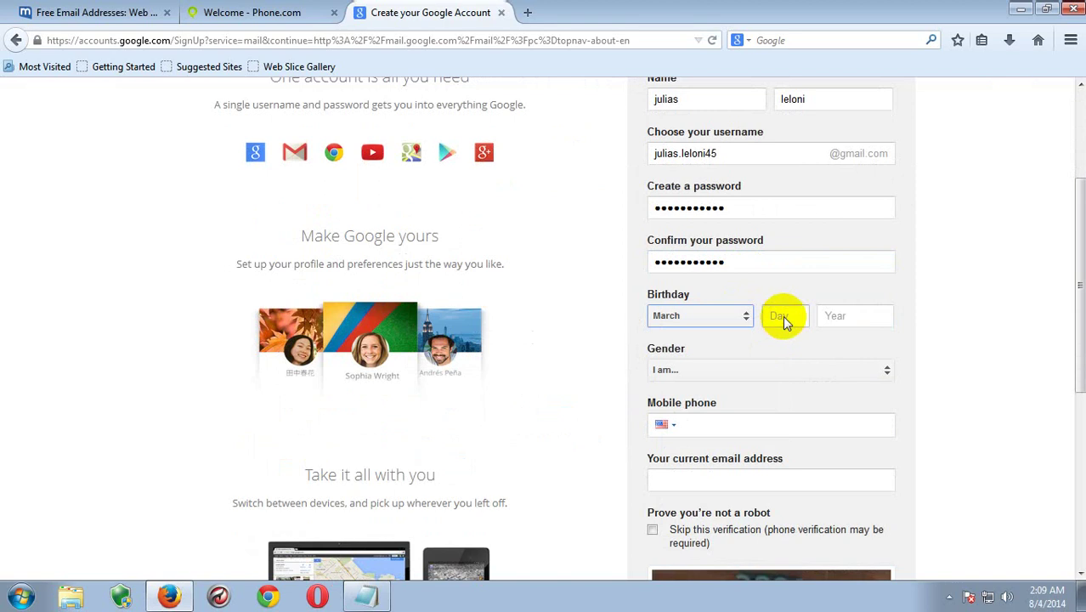
left_click(784, 314)
type("12")
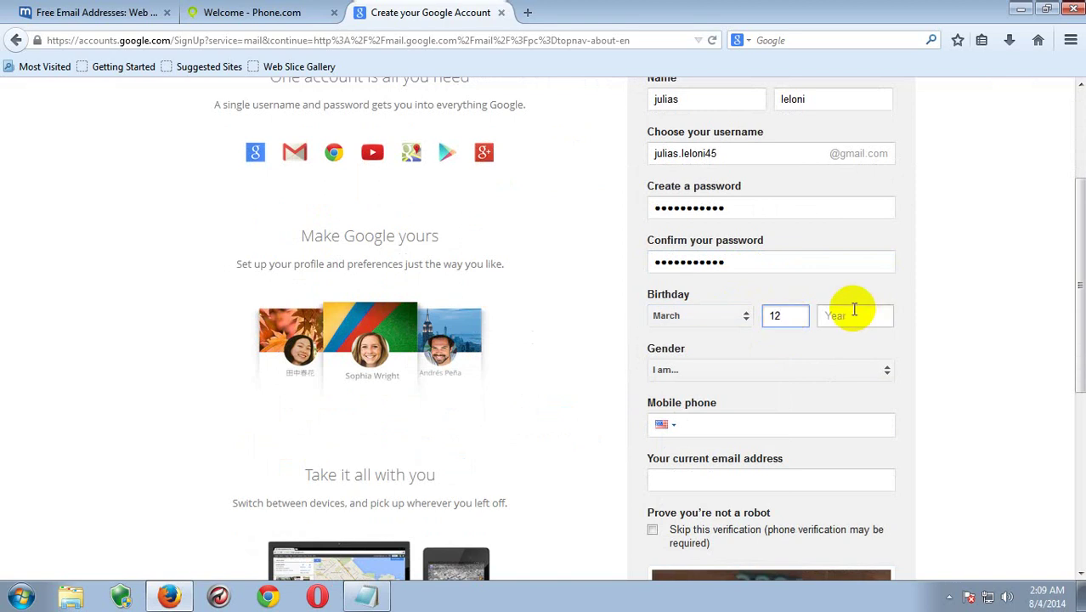
left_click(853, 310)
type("1993")
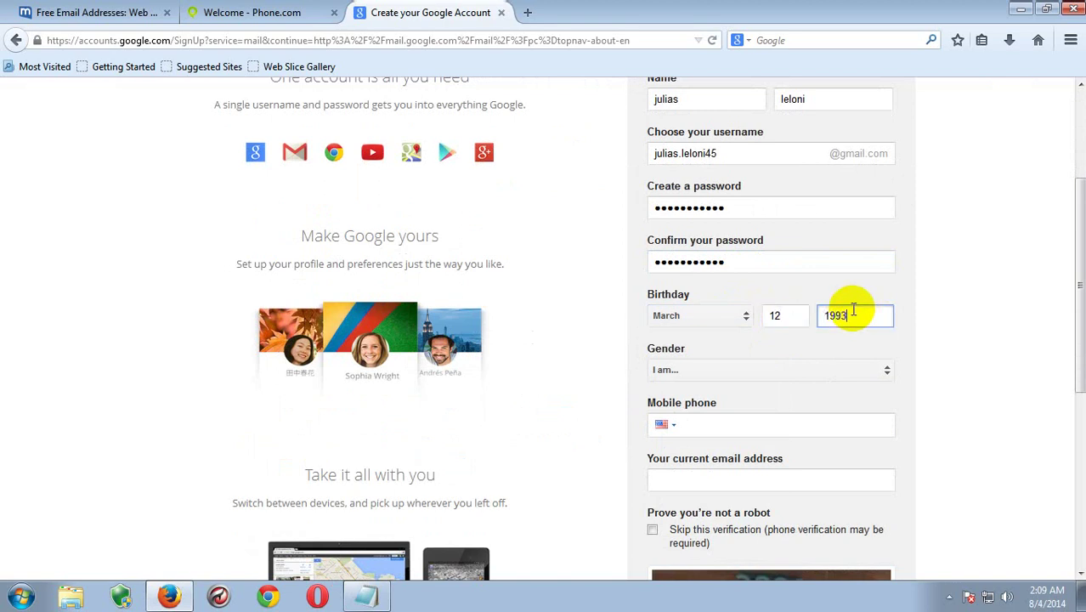
Choose Female as the gender, then go to the mobile phone field.
scroll(735, 245, "down", 3)
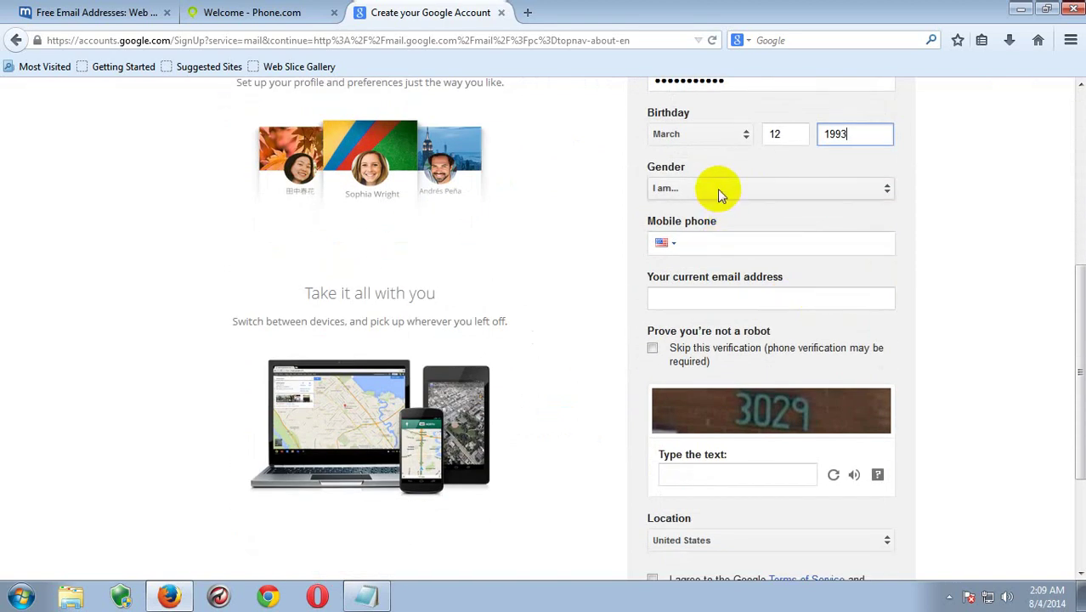
left_click(718, 189)
left_click(714, 186)
left_click(700, 245)
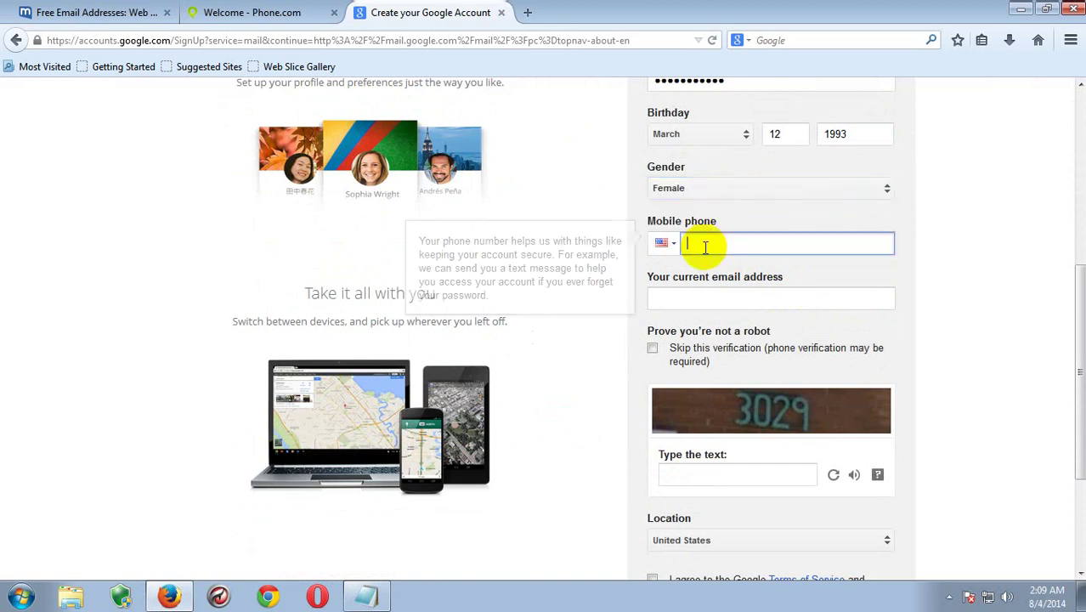
key("super+d")
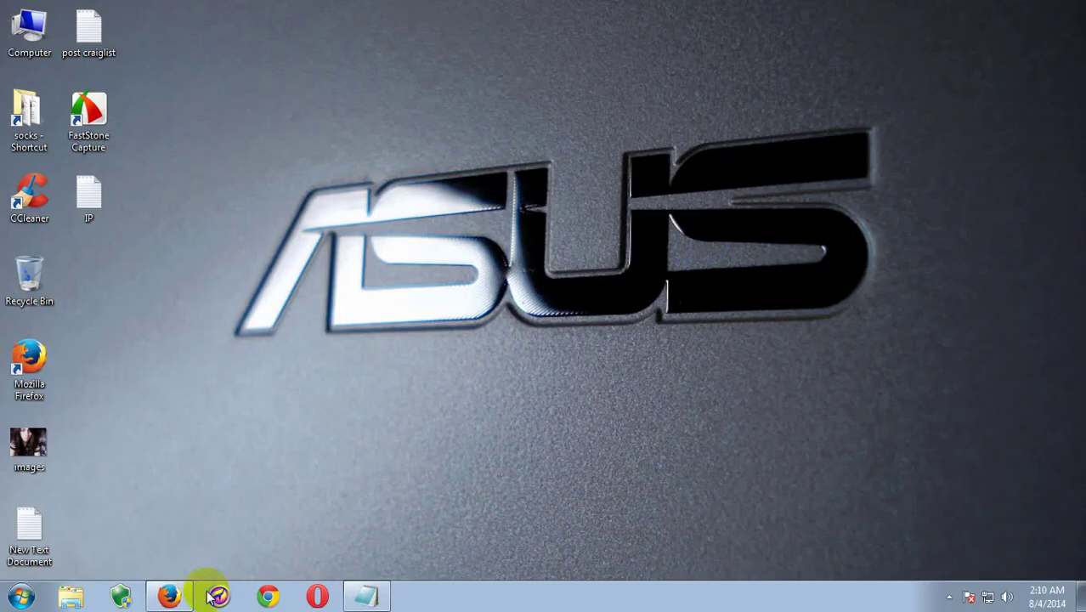
Copy the reserved Phone.com number into the Google form's mobile phone field.
left_click(169, 597)
left_click(244, 12)
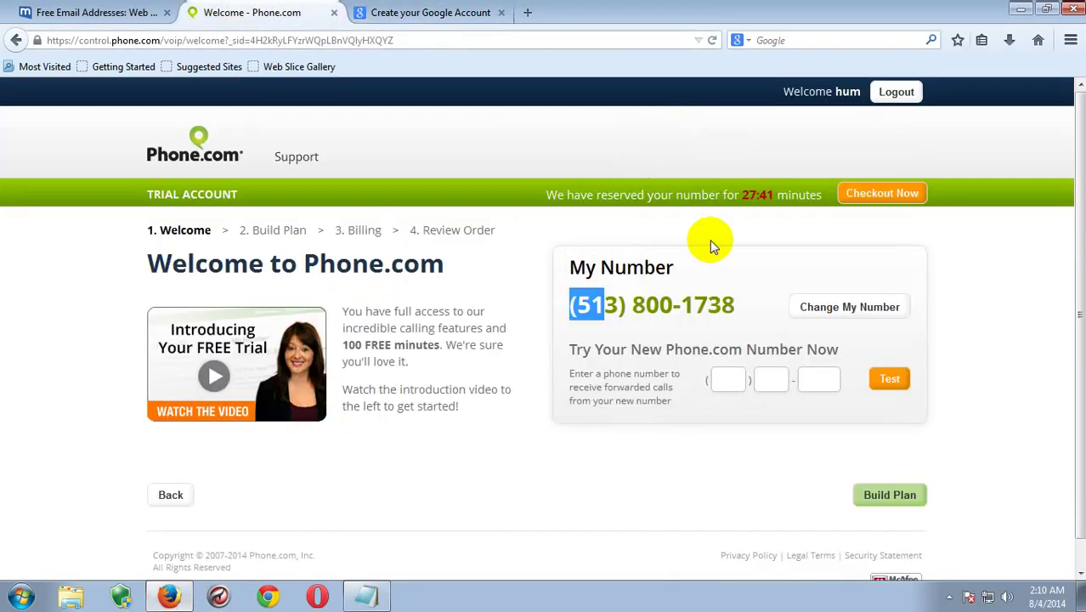
mouse_move(744, 309)
left_mouse_down()
mouse_move(690, 310)
mouse_move(746, 304)
left_mouse_up()
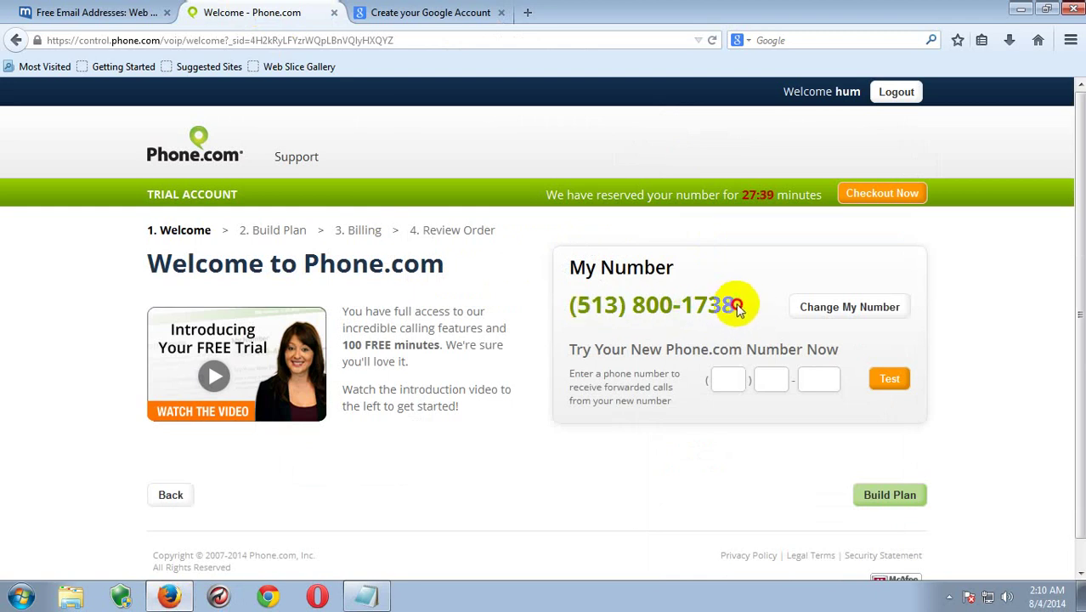
triple_click(726, 304)
key("ctrl+c")
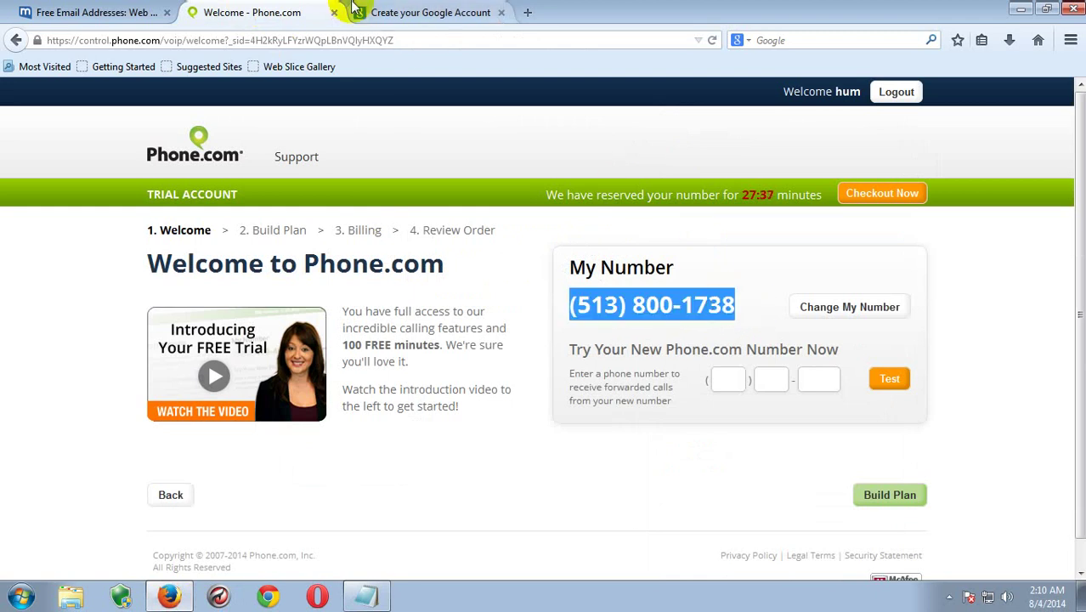
left_click(415, 12)
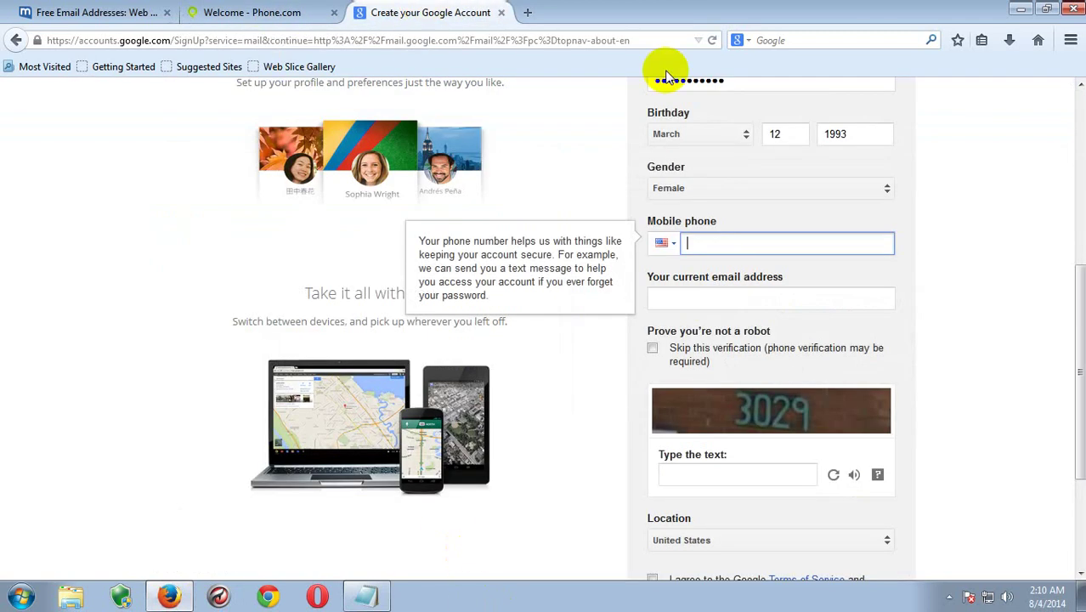
key("ctrl+v")
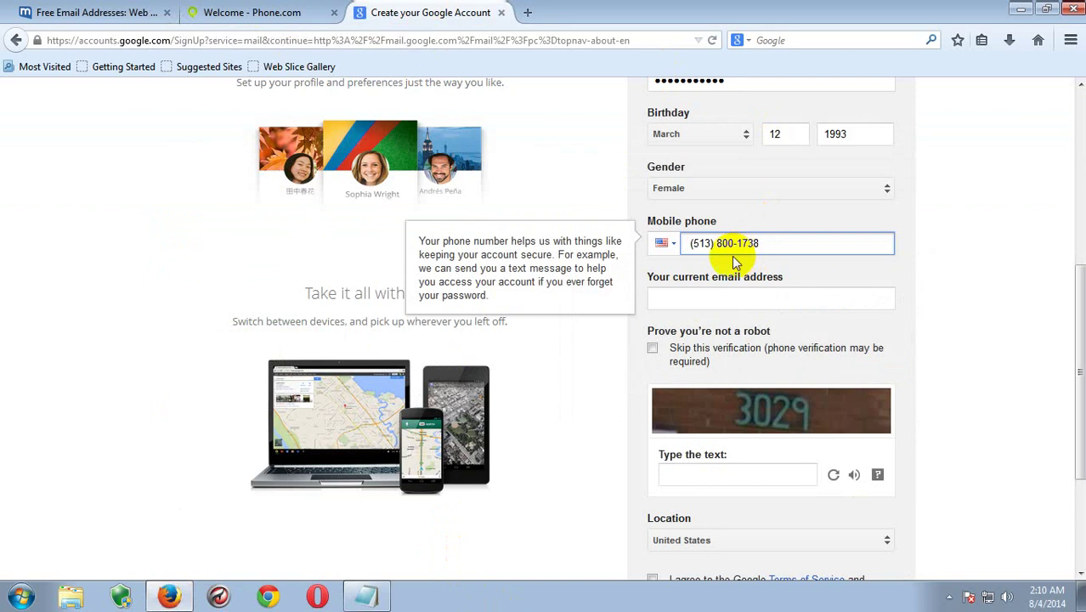
Skip the robot verification, agree to the Terms of Service, and submit the form.
left_click(656, 349)
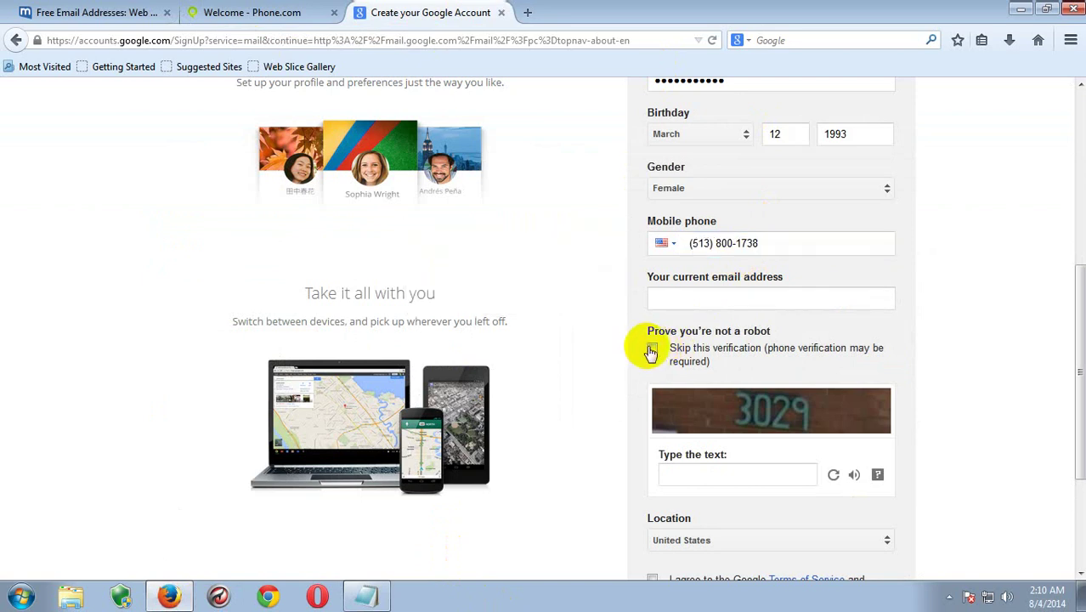
left_click(653, 451)
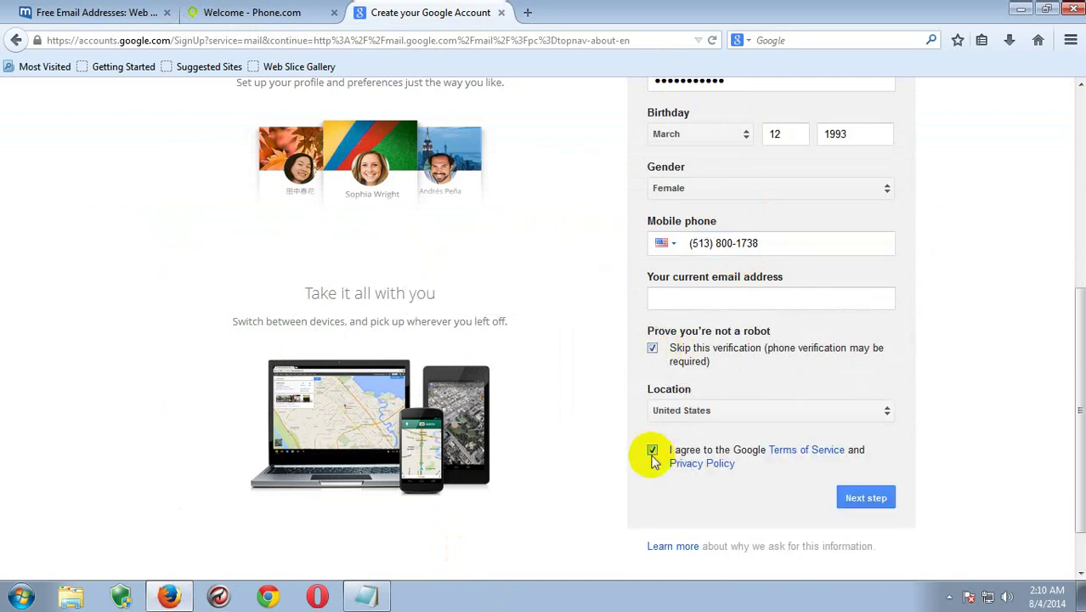
left_click(860, 497)
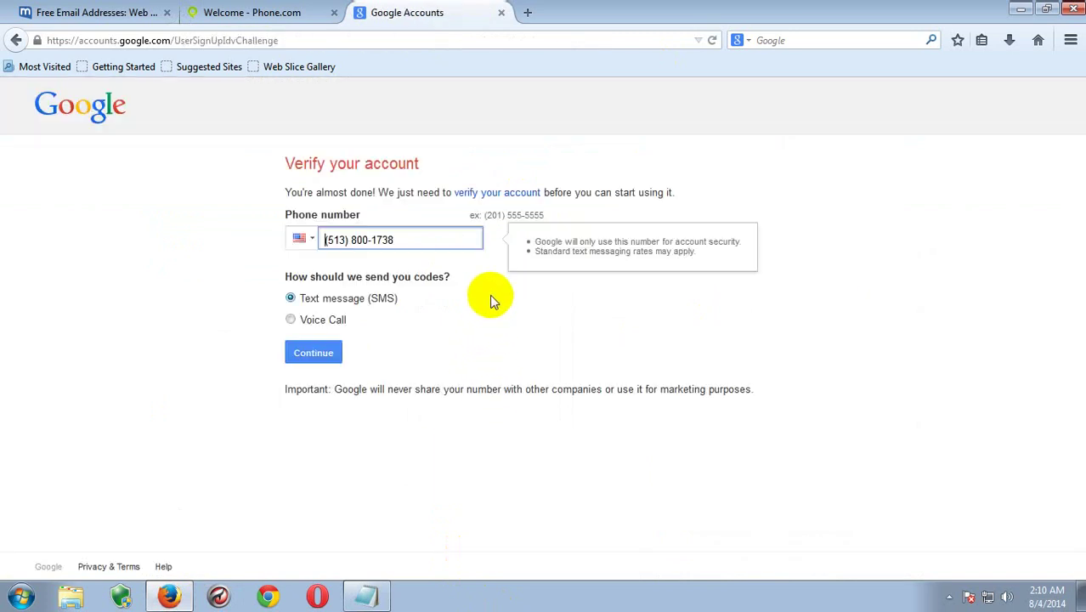
Request the Google verification code by Voice Call.
left_click(291, 320)
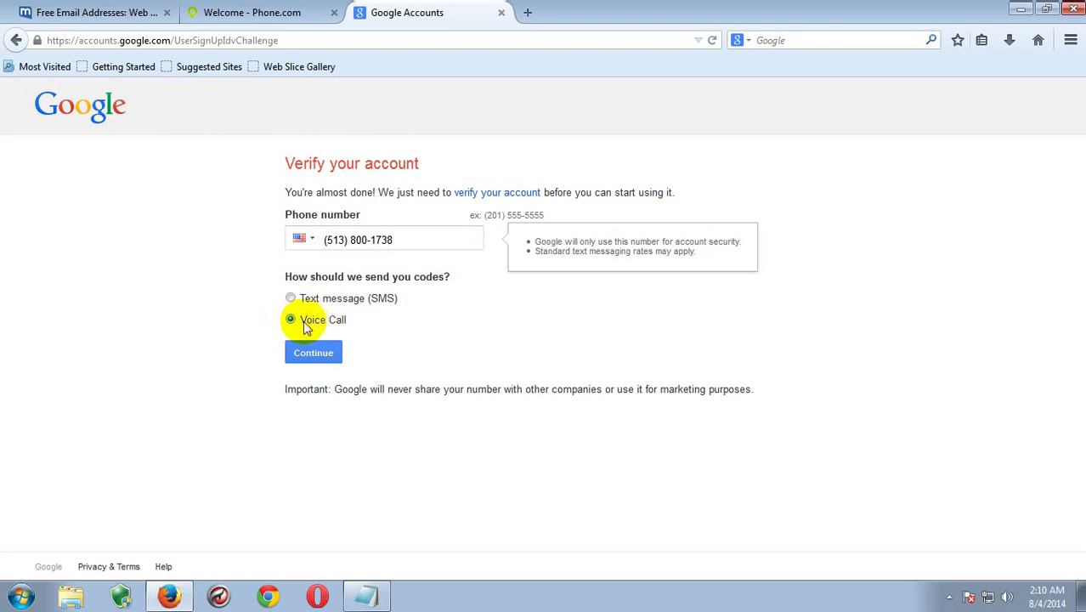
left_click(314, 354)
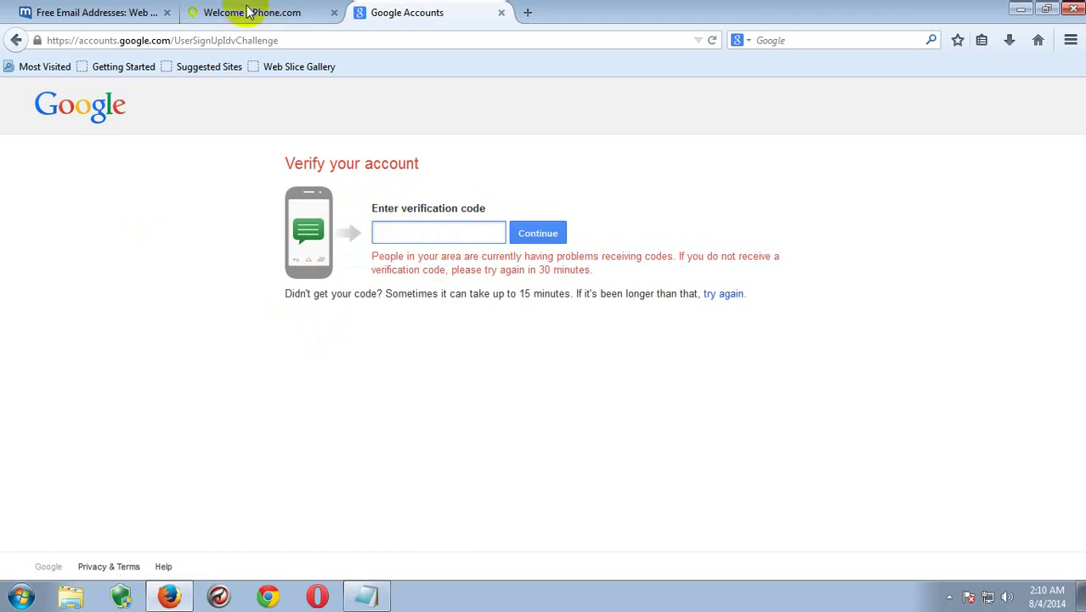
Refresh the mail.com inbox repeatedly until the Phone.com Voicemail email with an 18-second recording arrives.
left_click(113, 12)
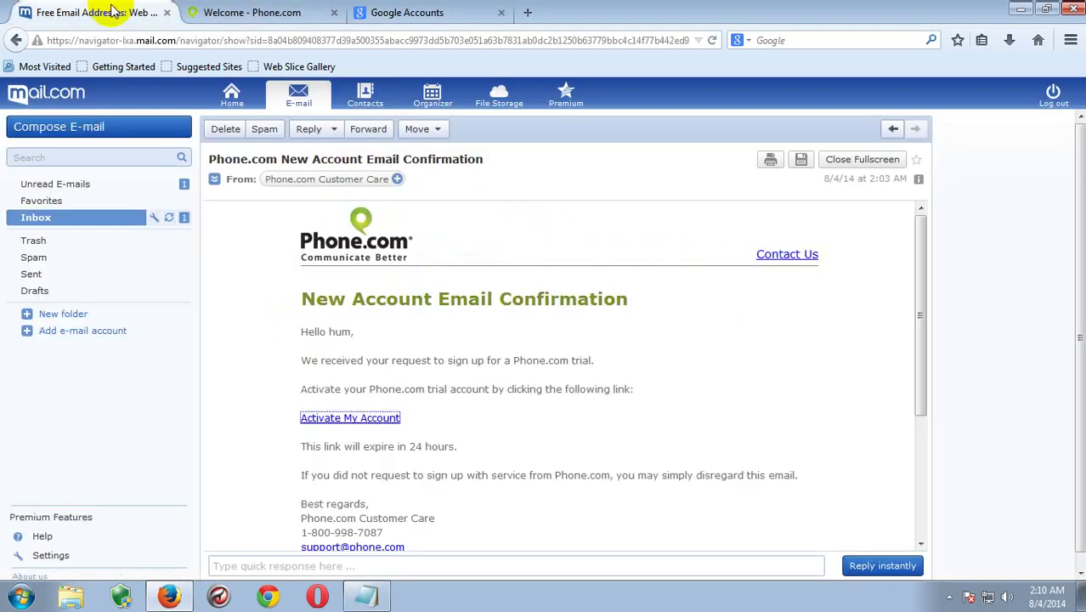
left_click(61, 218)
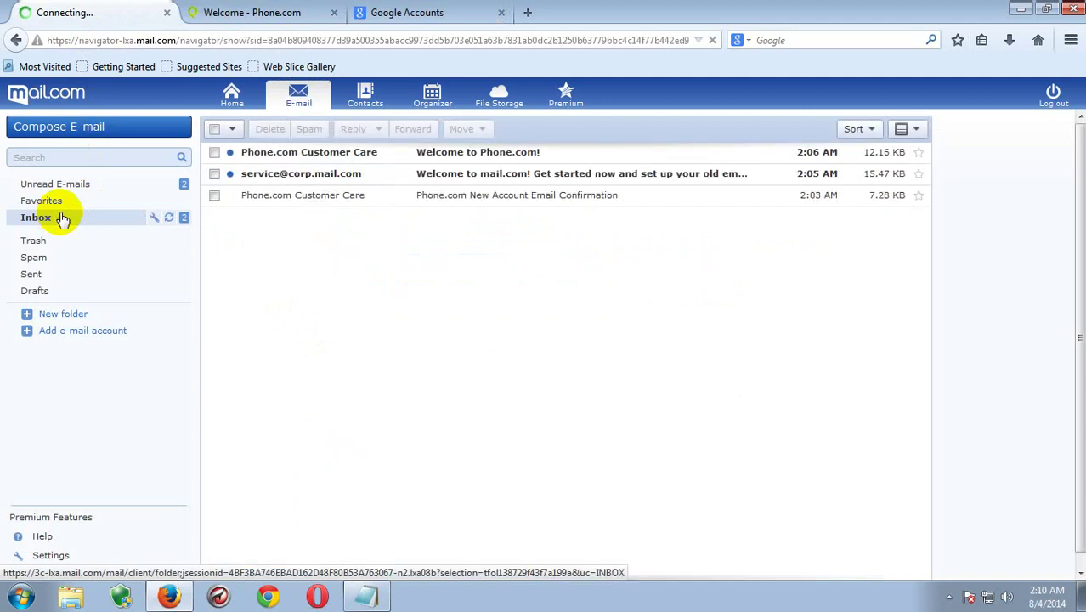
left_click(85, 220)
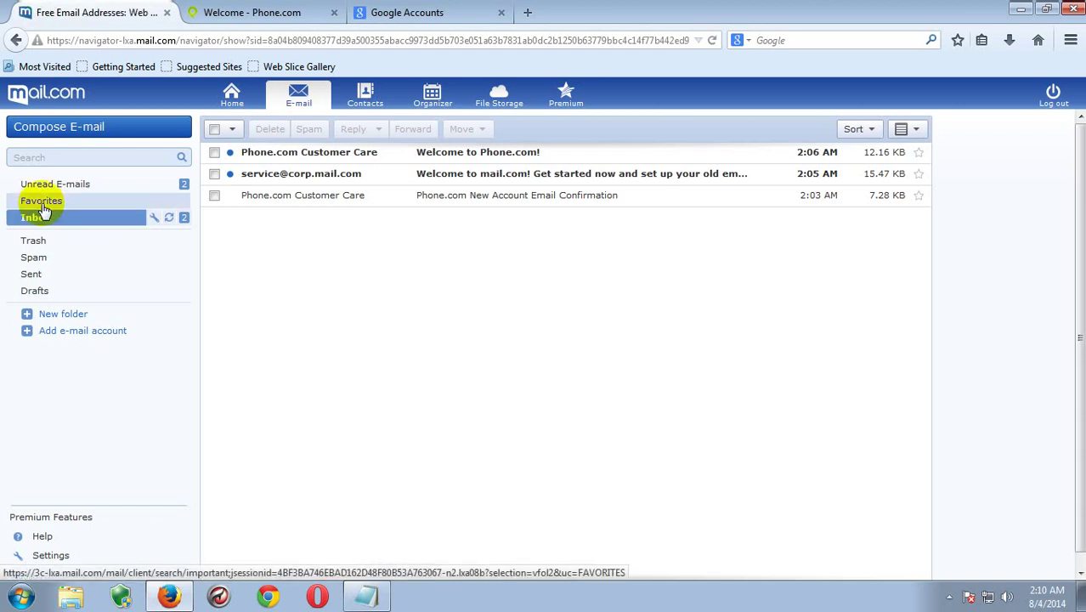
left_click(83, 221)
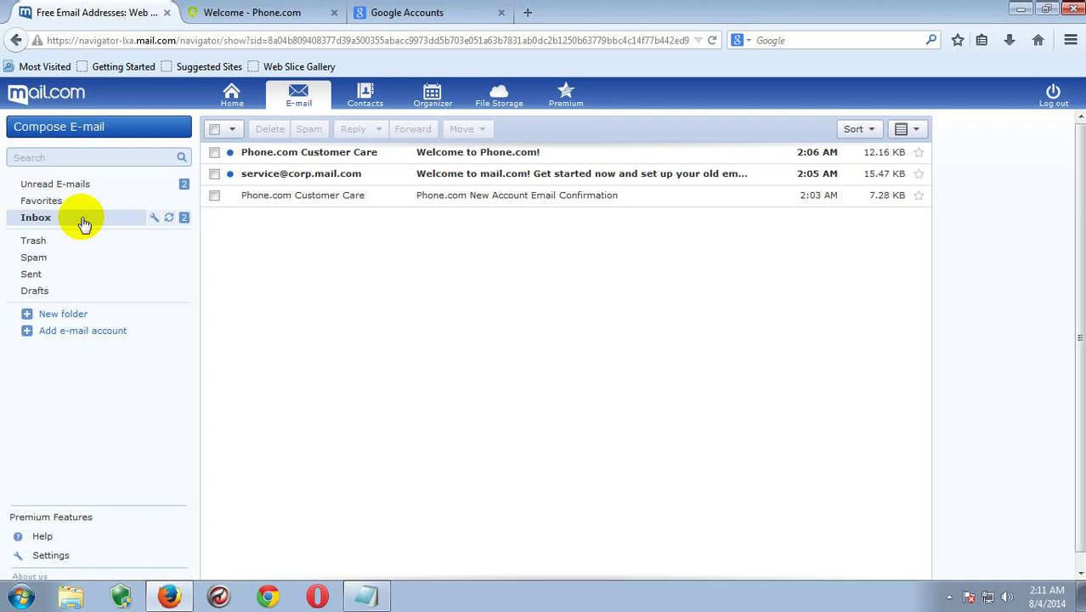
left_click(84, 223)
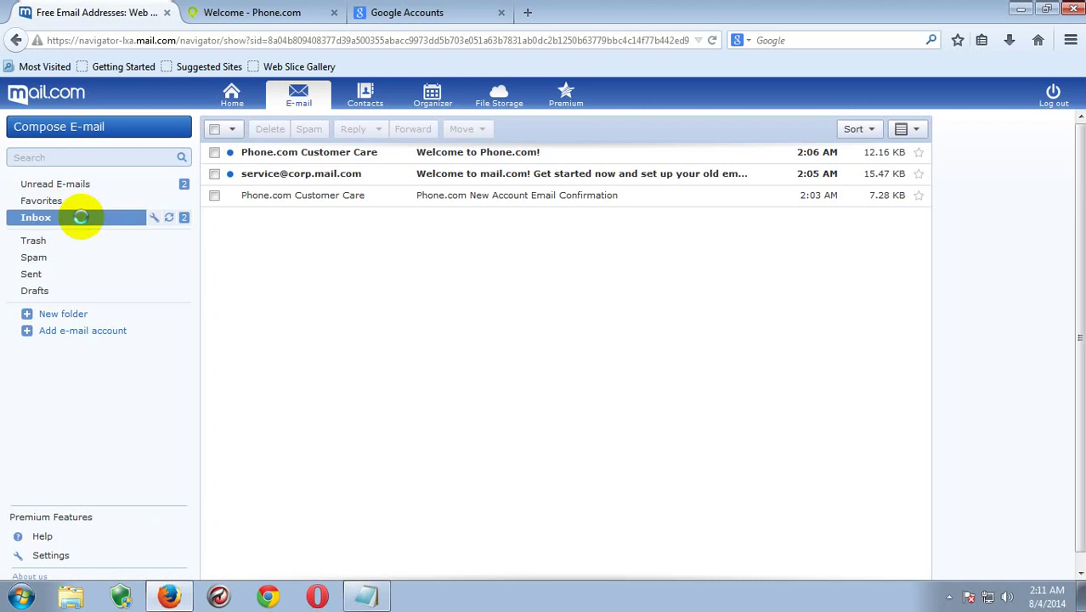
left_click(84, 221)
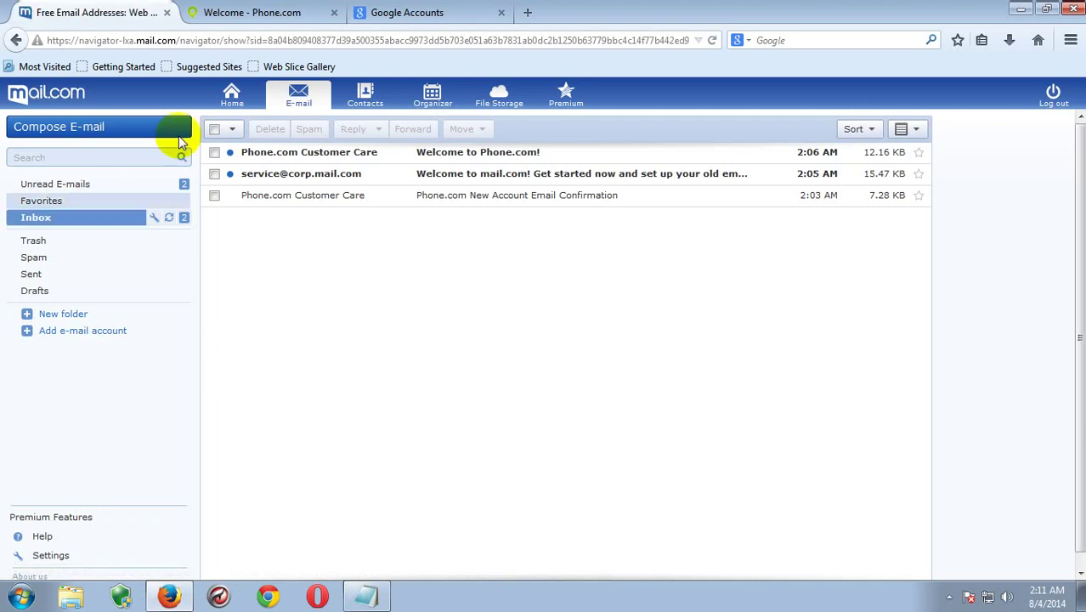
left_click(437, 10)
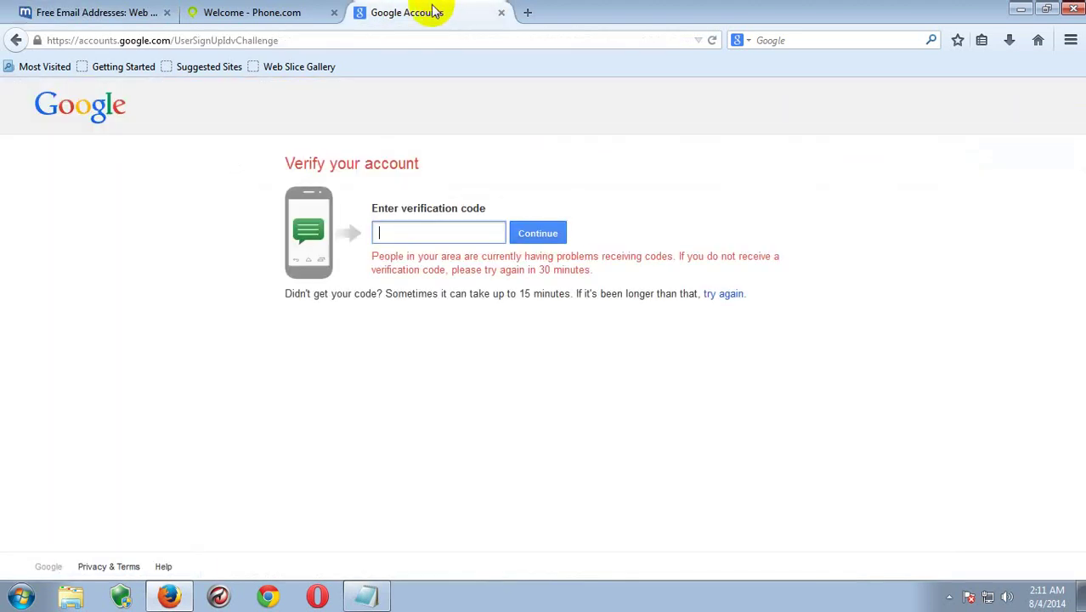
left_click(311, 10)
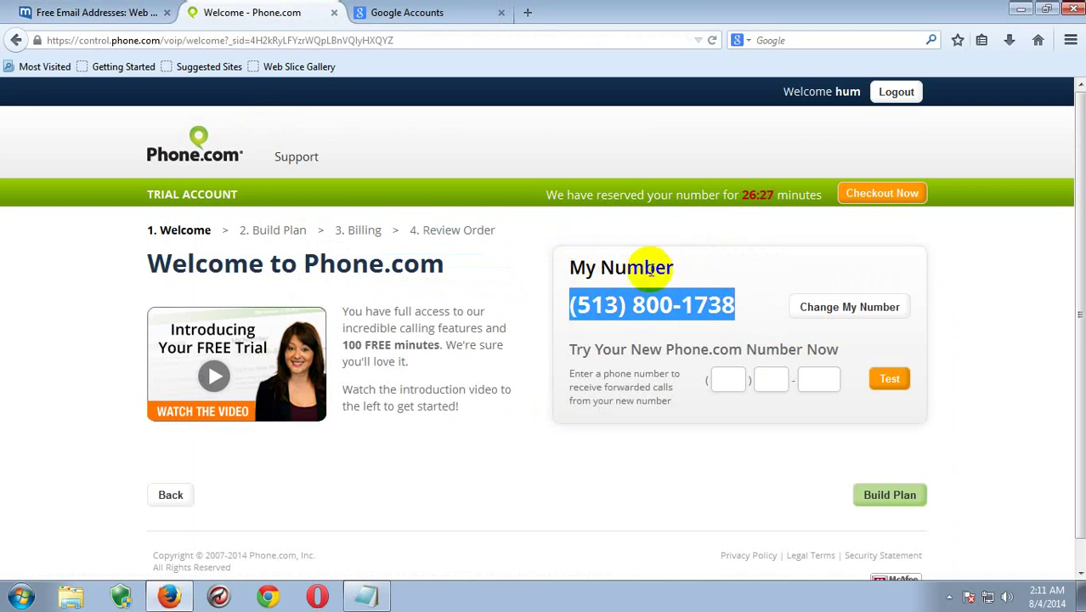
left_click(391, 11)
left_click(94, 14)
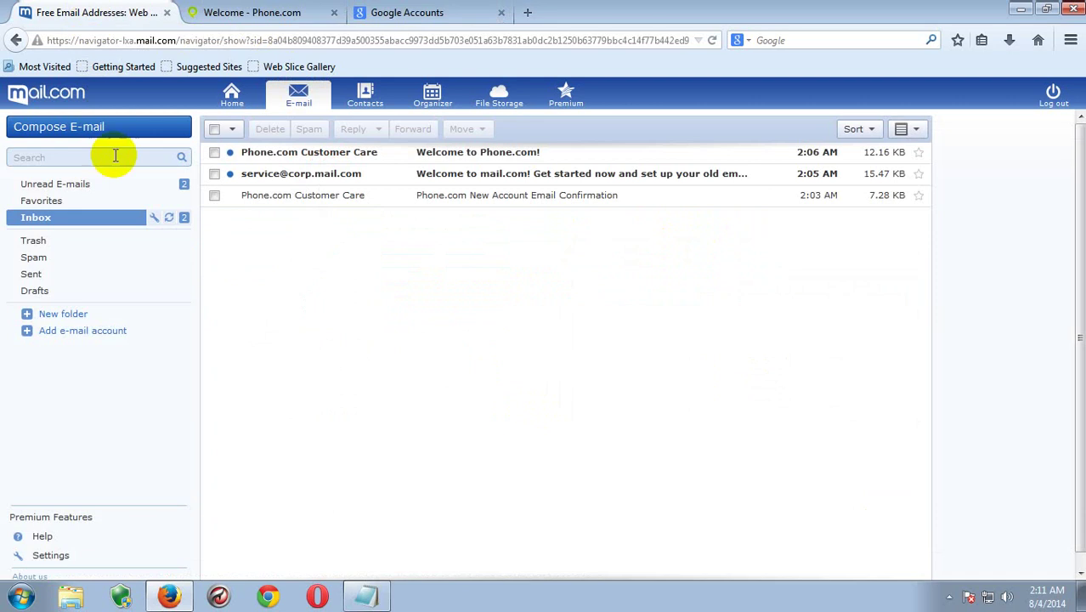
left_click(84, 219)
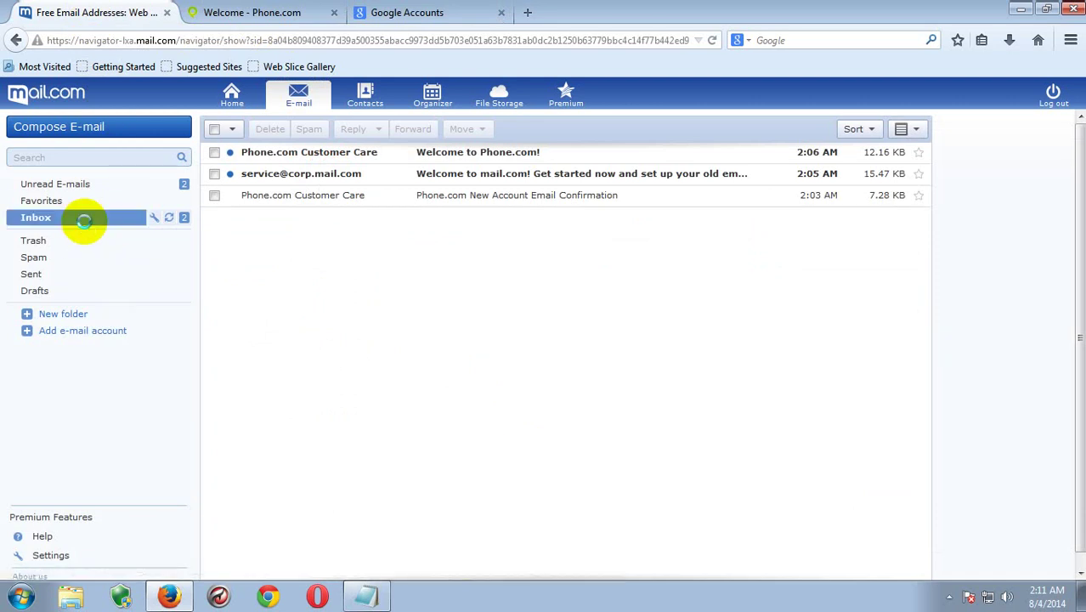
left_click(85, 219)
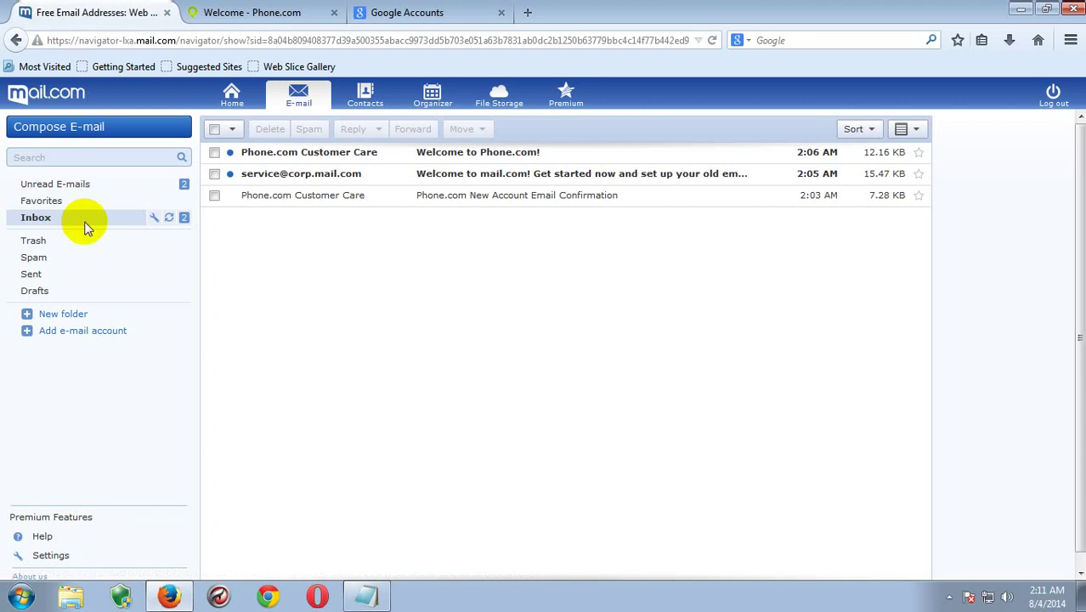
left_click(85, 222)
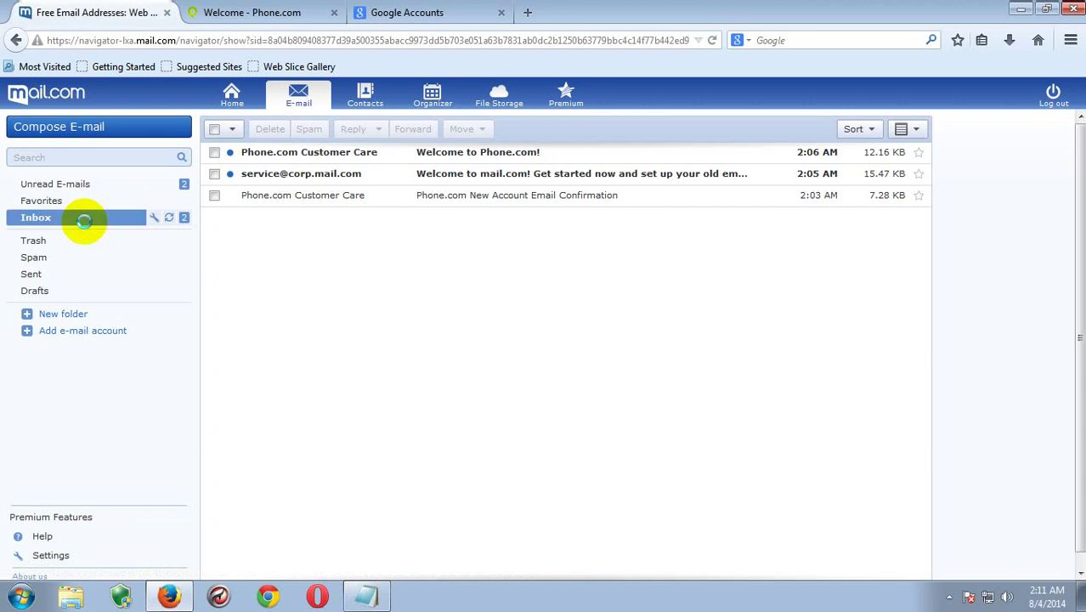
left_click(88, 225)
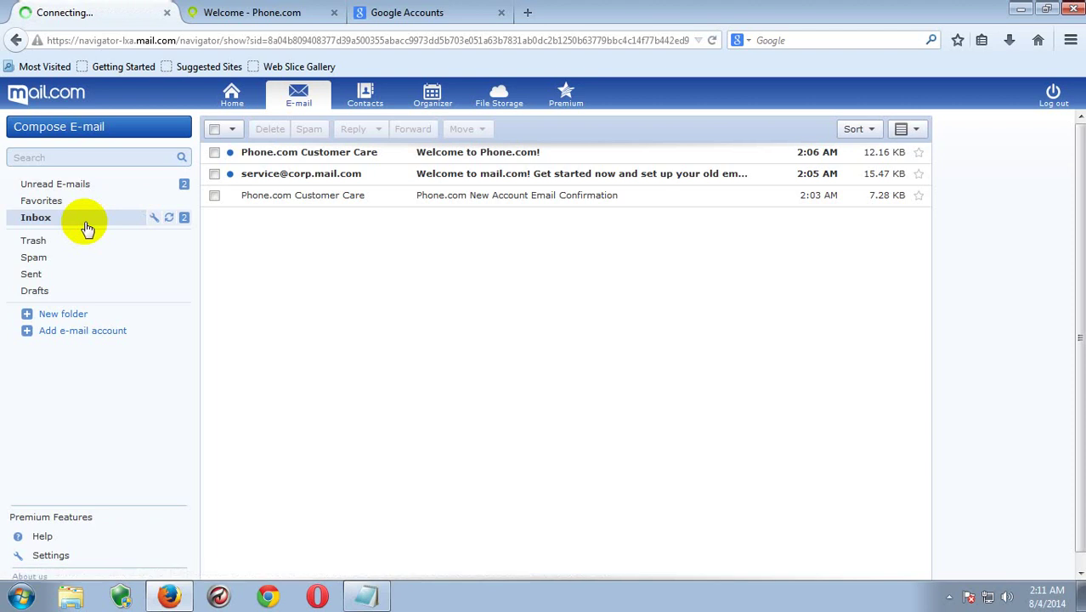
left_click(169, 220)
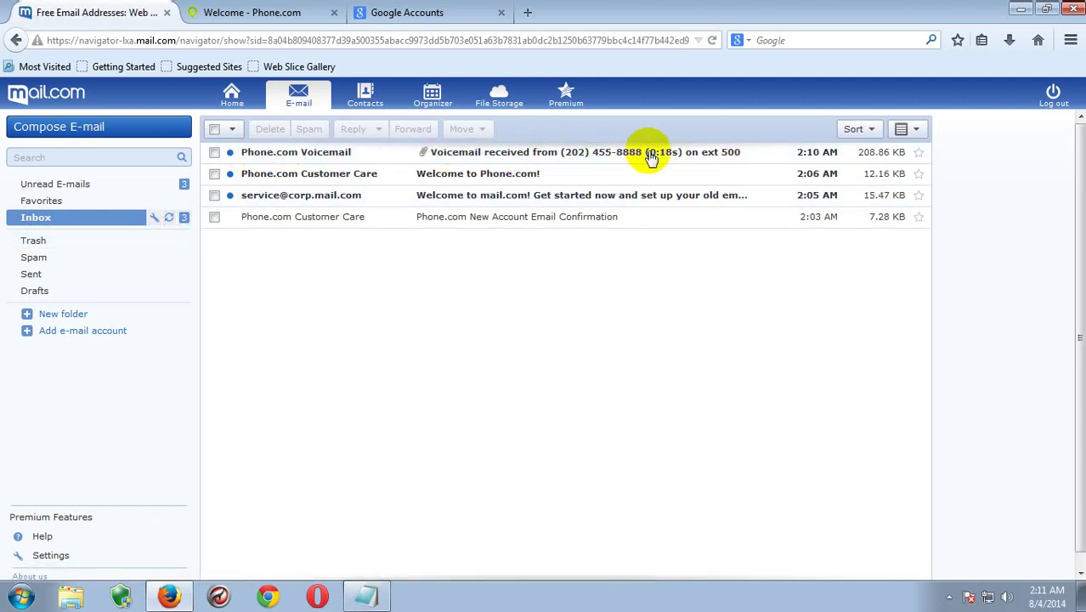
Open the Phone.com Voicemail email and copy the code from its VM Transcription.
left_click(499, 156)
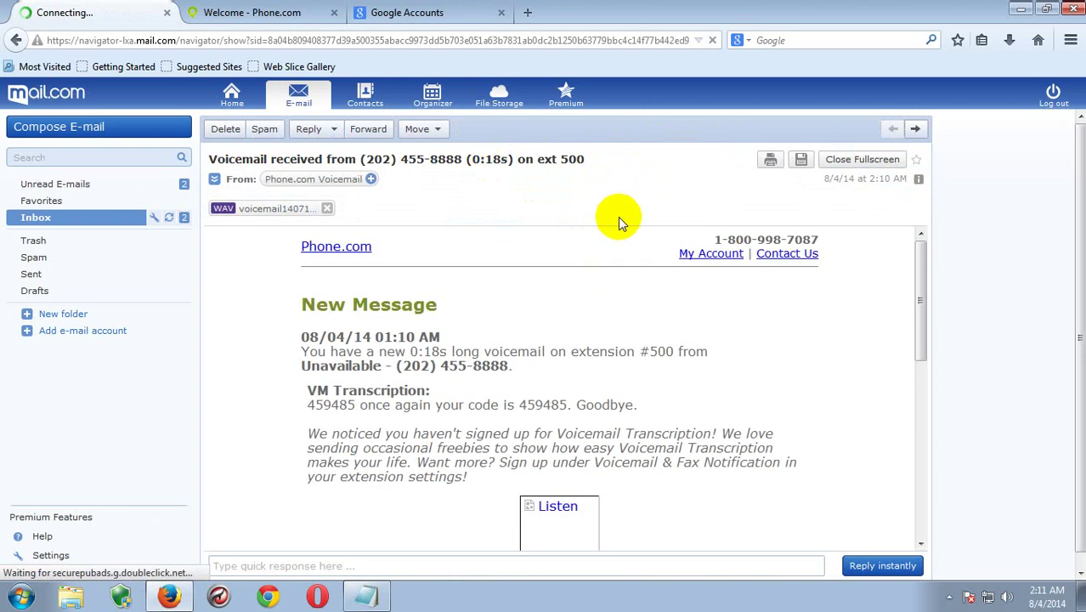
scroll(618, 219, "down", 3)
scroll(611, 237, "up", 1)
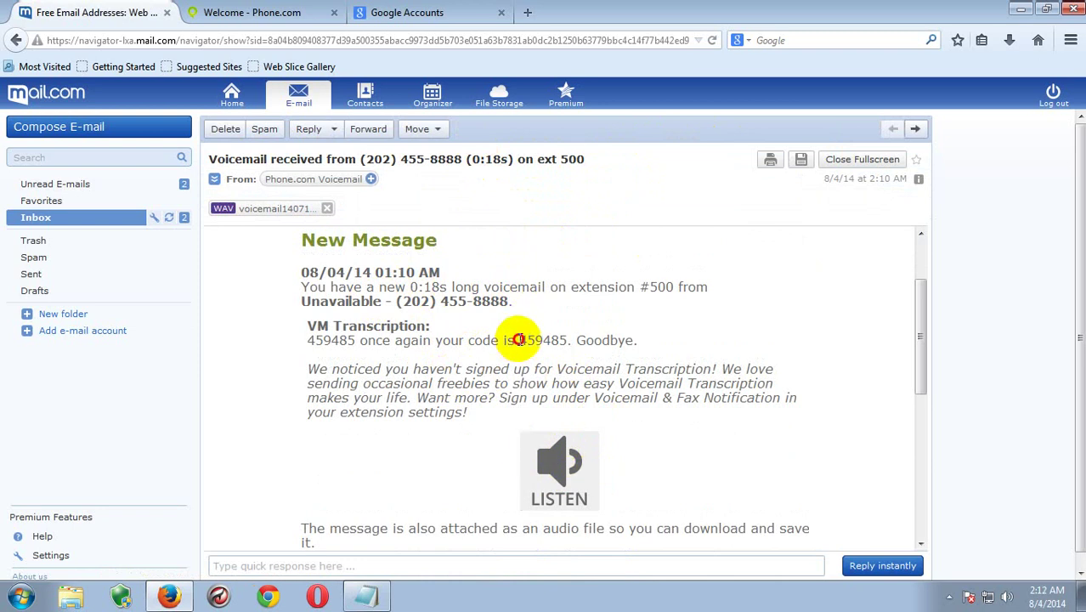
left_click_drag(518, 340, 567, 340)
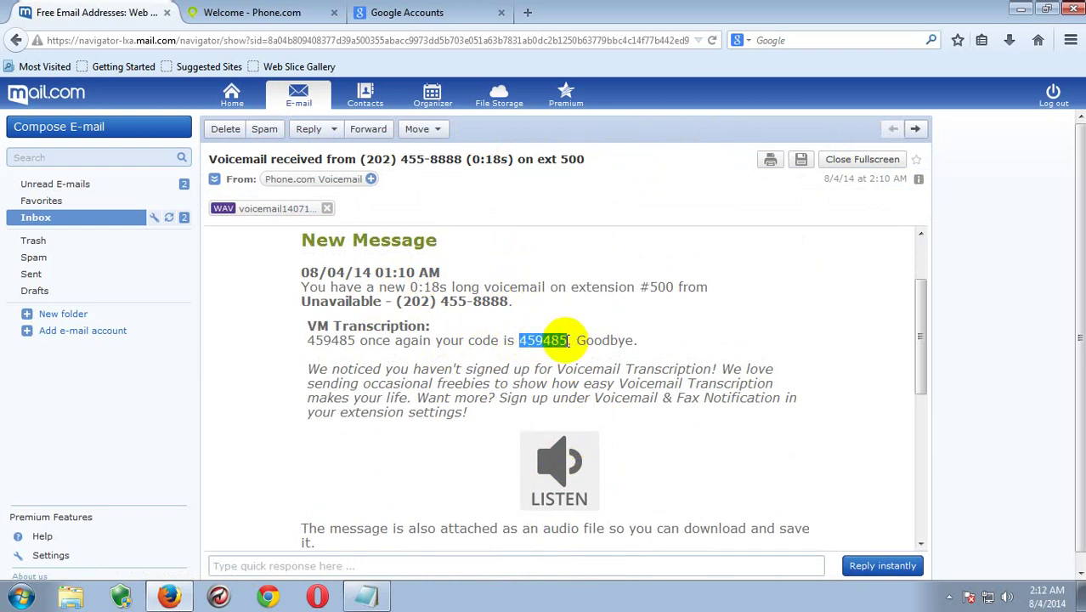
right_click(568, 338)
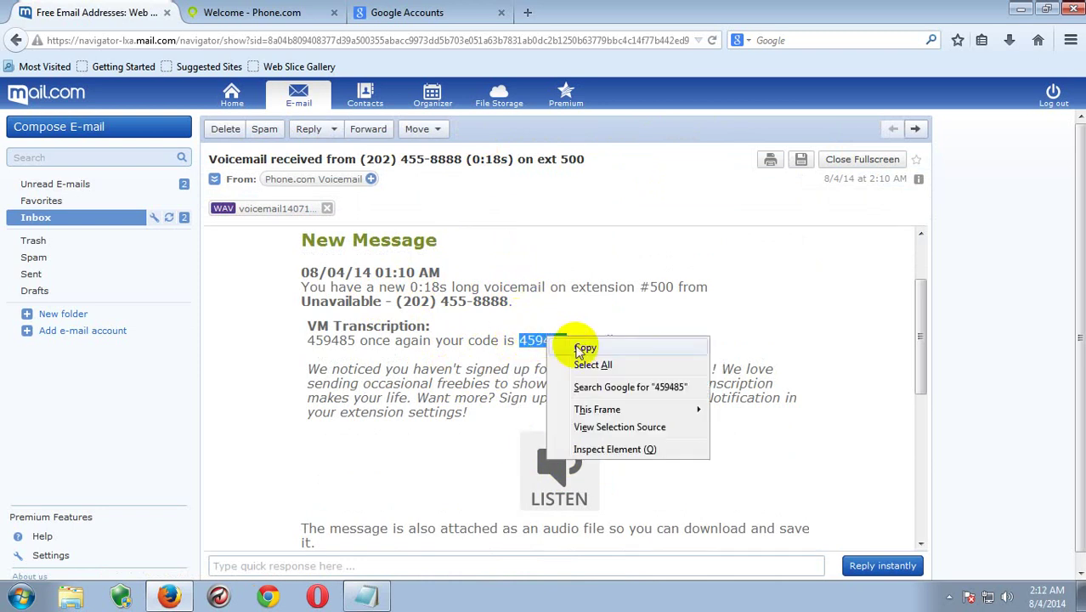
left_click(583, 348)
left_click(400, 12)
Paste the voicemail code into Google's verification field and continue.
right_click(408, 232)
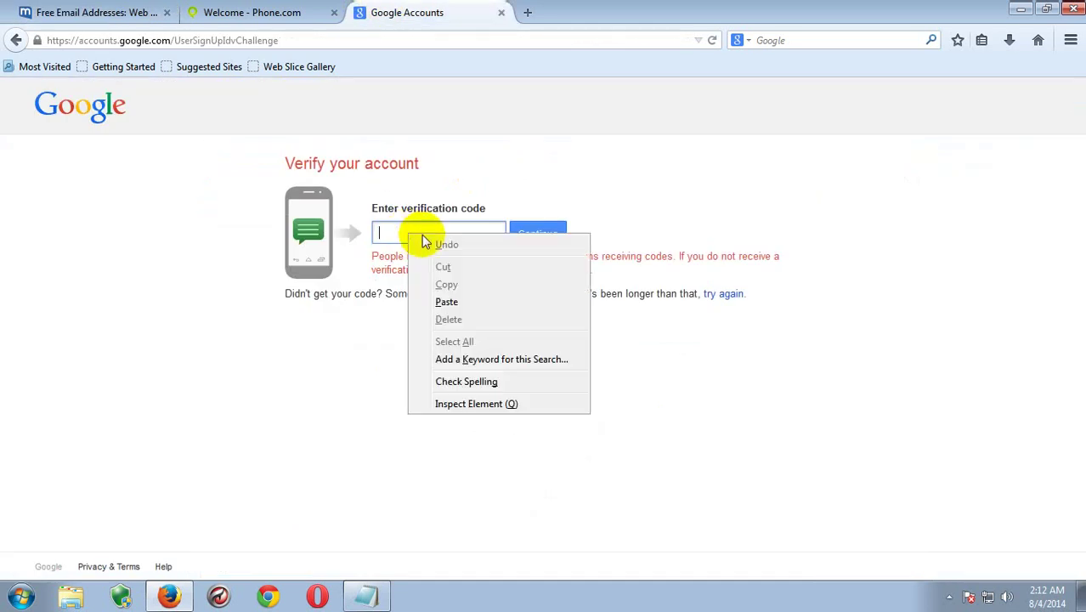
left_click(452, 298)
left_click(535, 238)
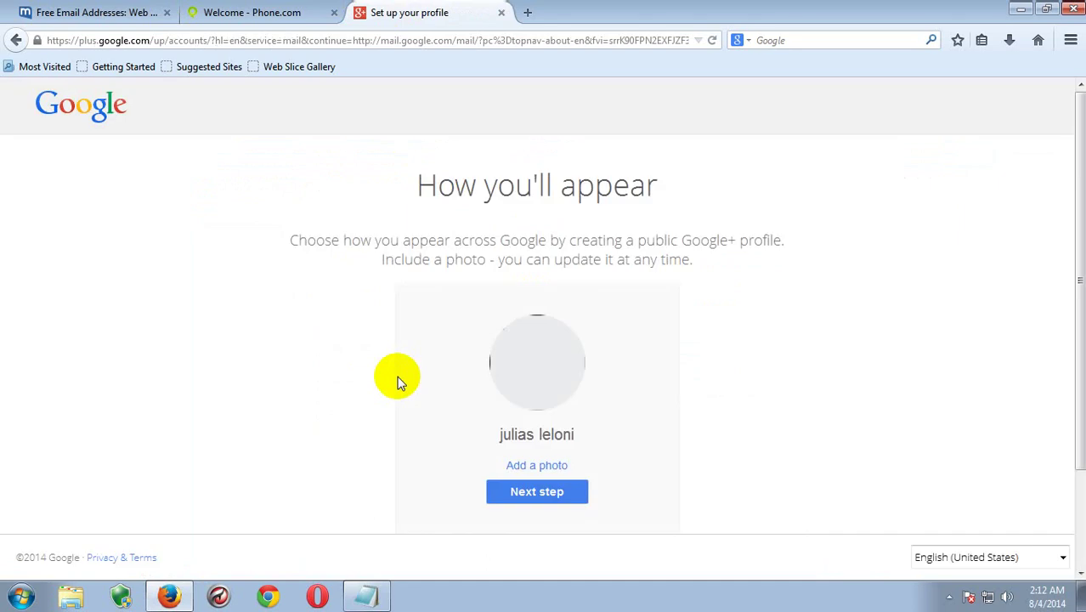
Pass the How you'll appear page and continue from the Welcome page to Gmail.
left_click(546, 496)
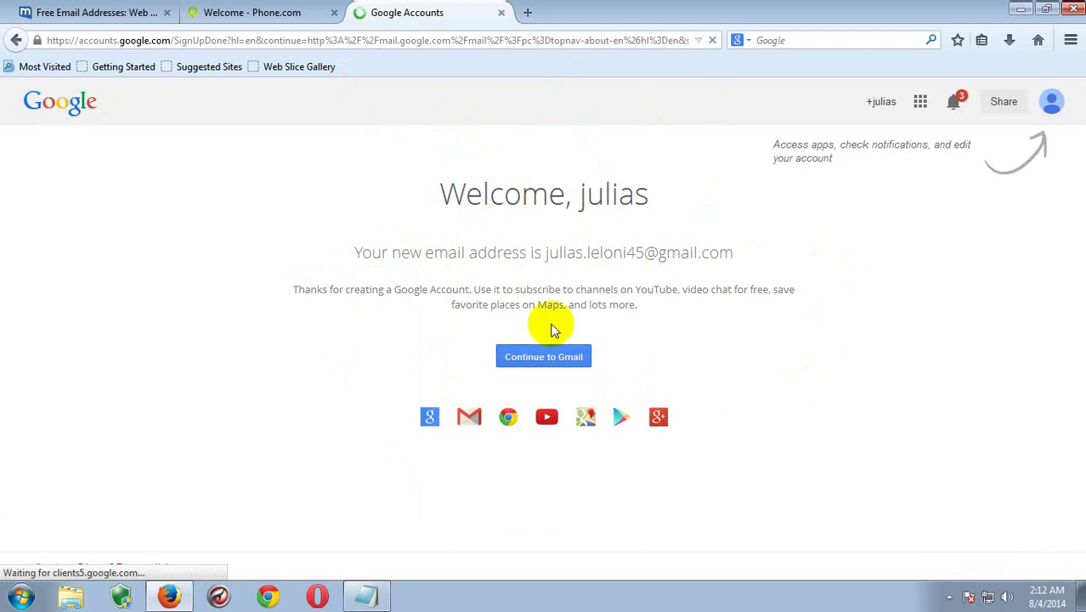
left_click(538, 360)
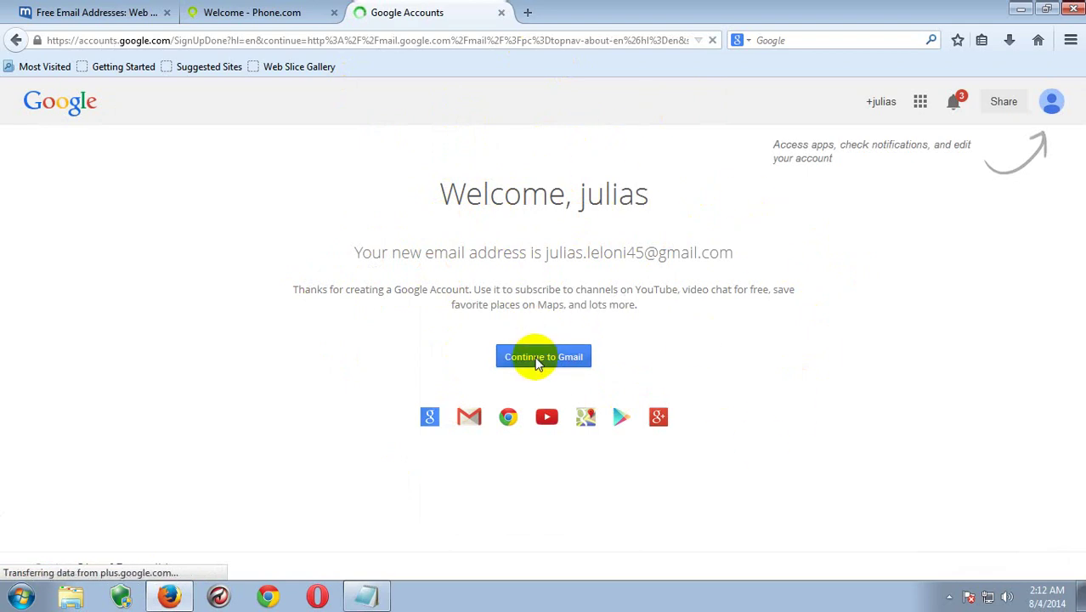
left_click(267, 597)
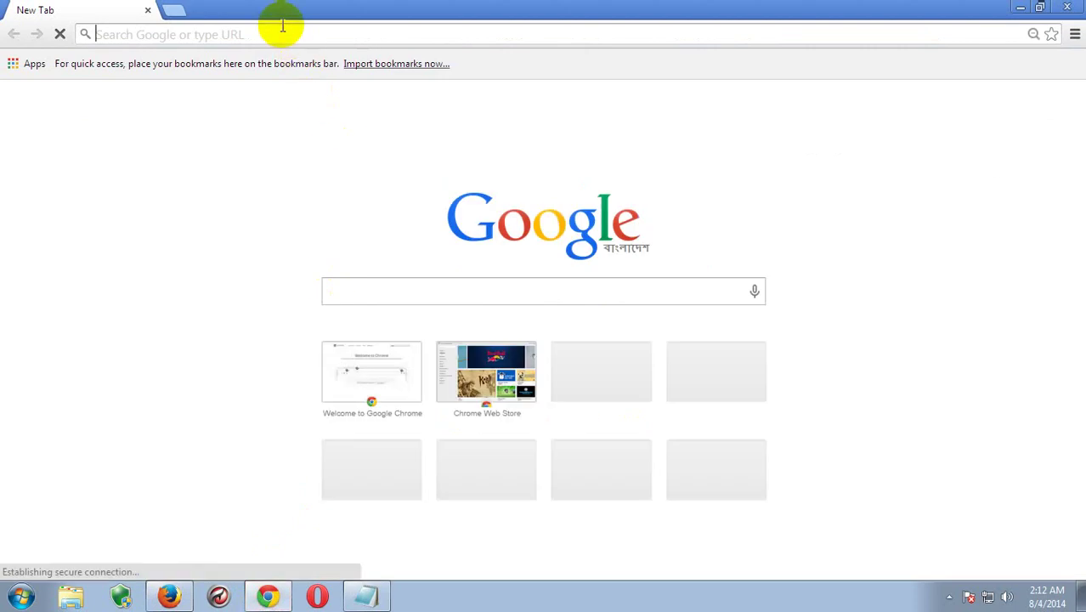
type("gmail")
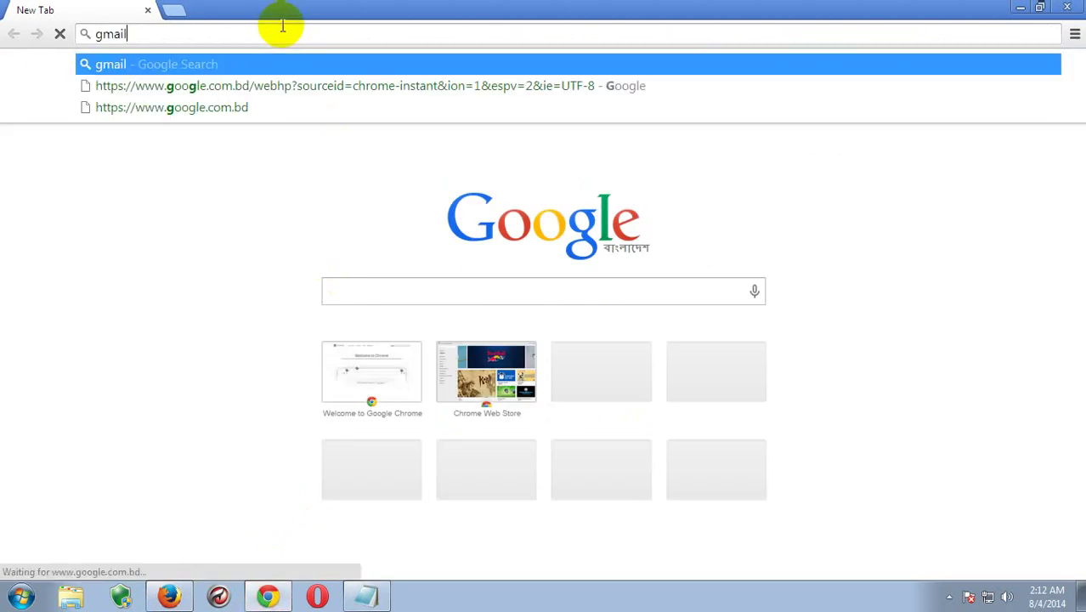
key("ctrl+Return")
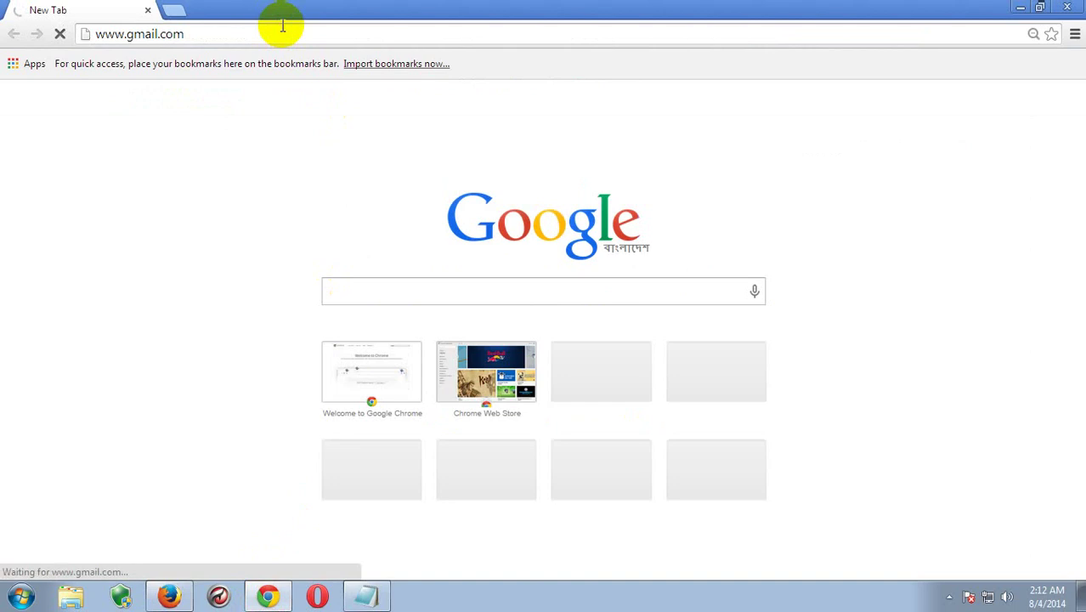
left_click(174, 597)
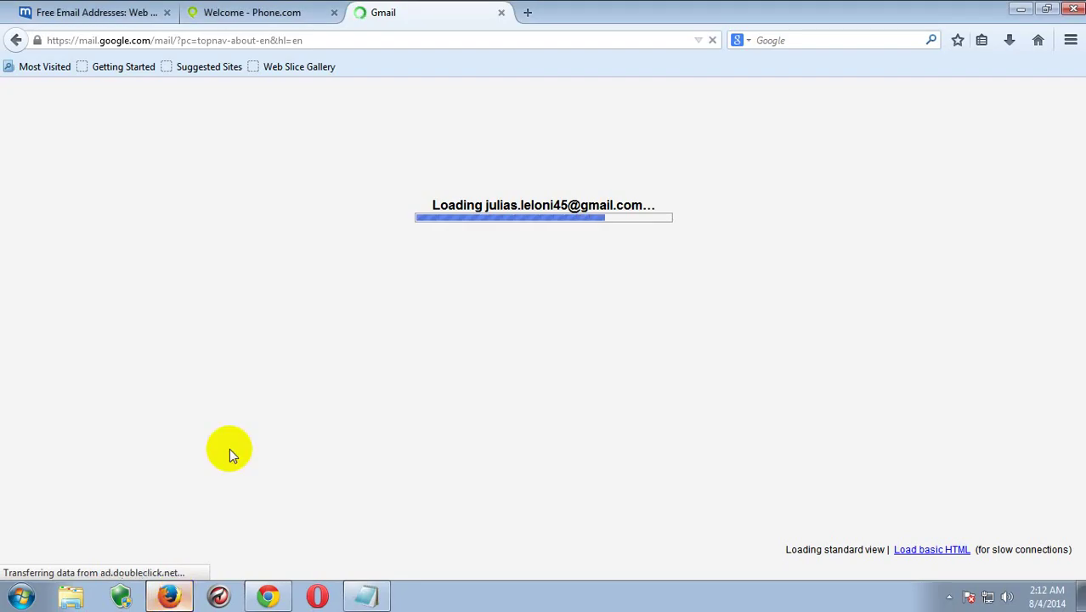
left_click(268, 597)
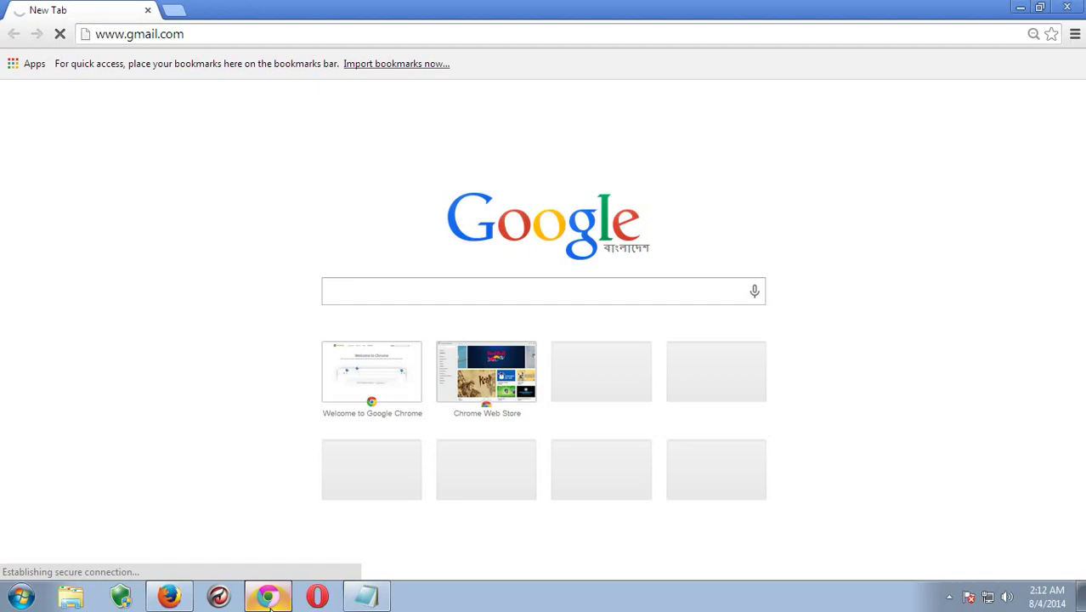
left_click(268, 597)
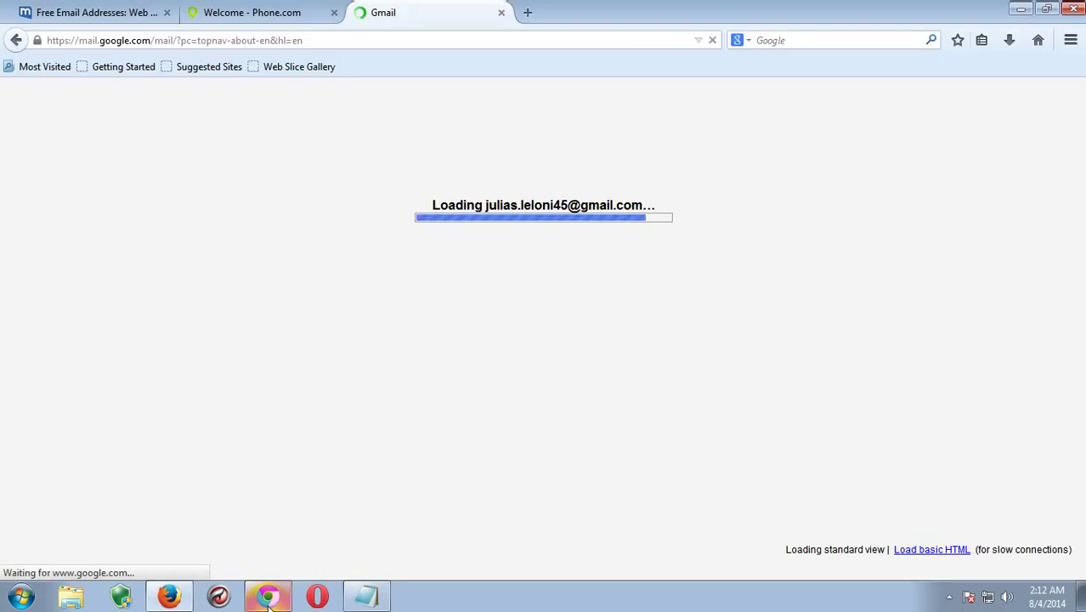